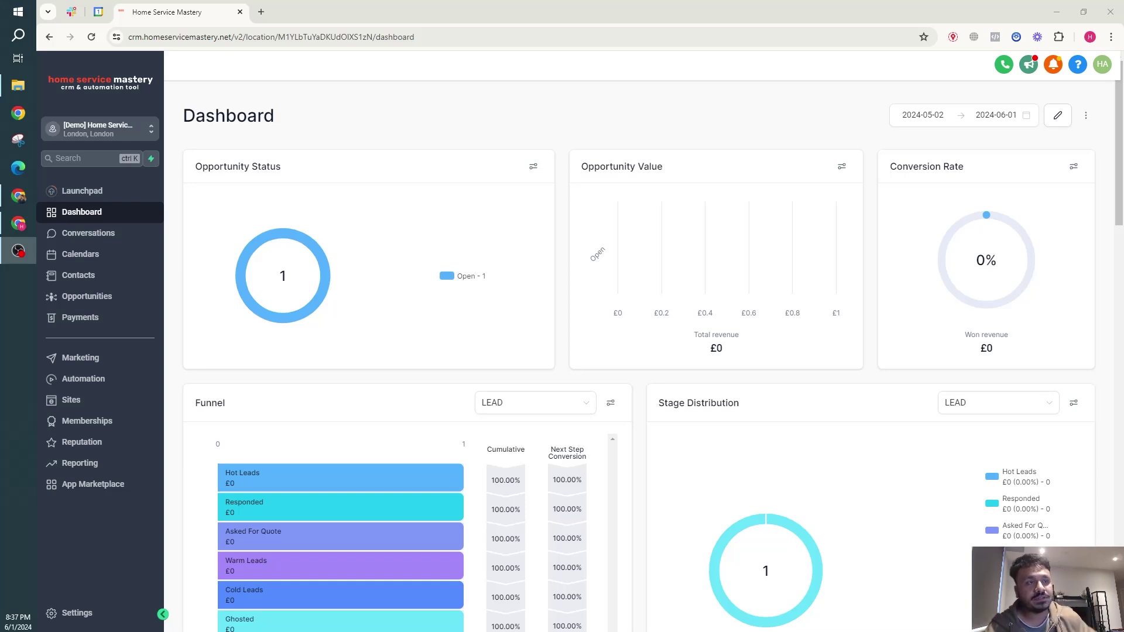
# Go through Settings > Integrations to reach Stripe's Manage Payment Integration page
pyautogui.click(130, 619)
pyautogui.scroll(-3, 106, 351)
pyautogui.click(105, 511)
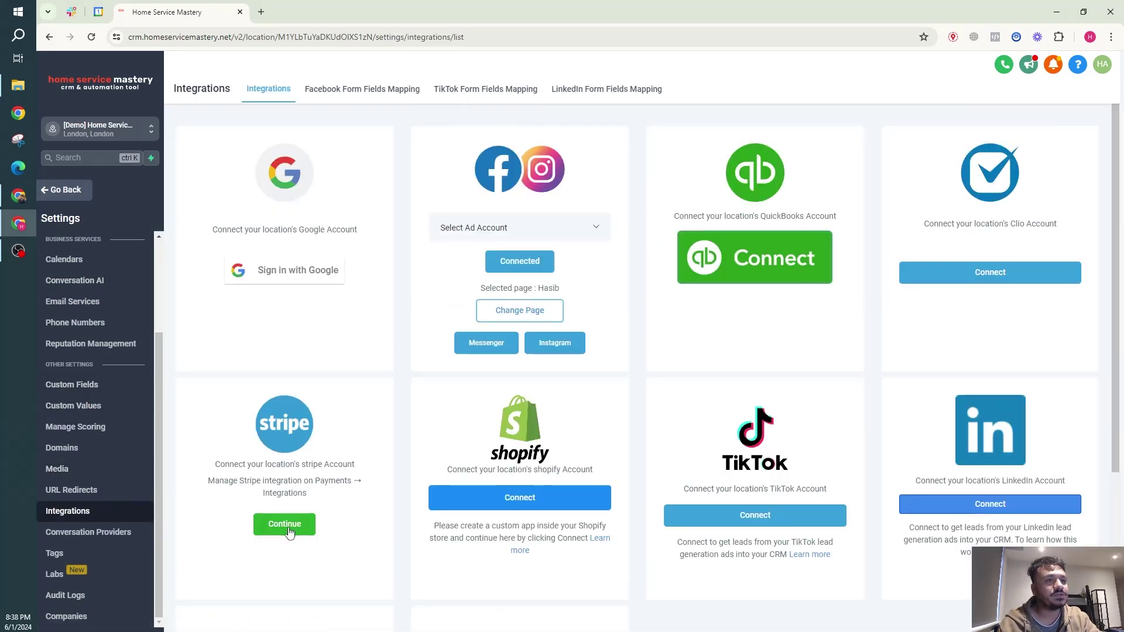
pyautogui.click(293, 526)
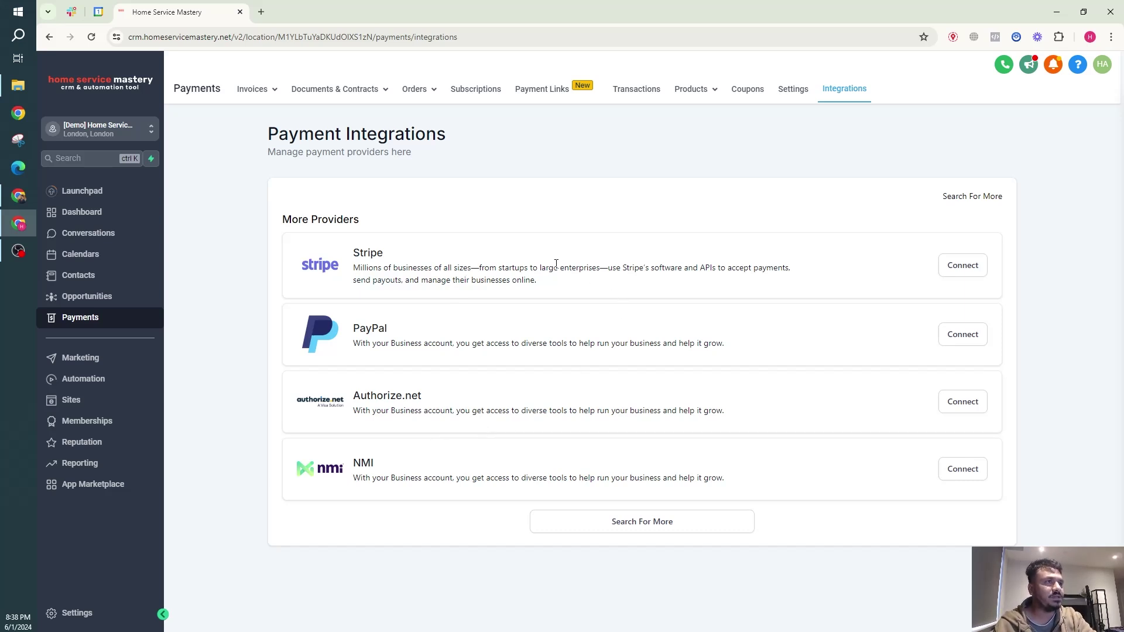
pyautogui.click(976, 269)
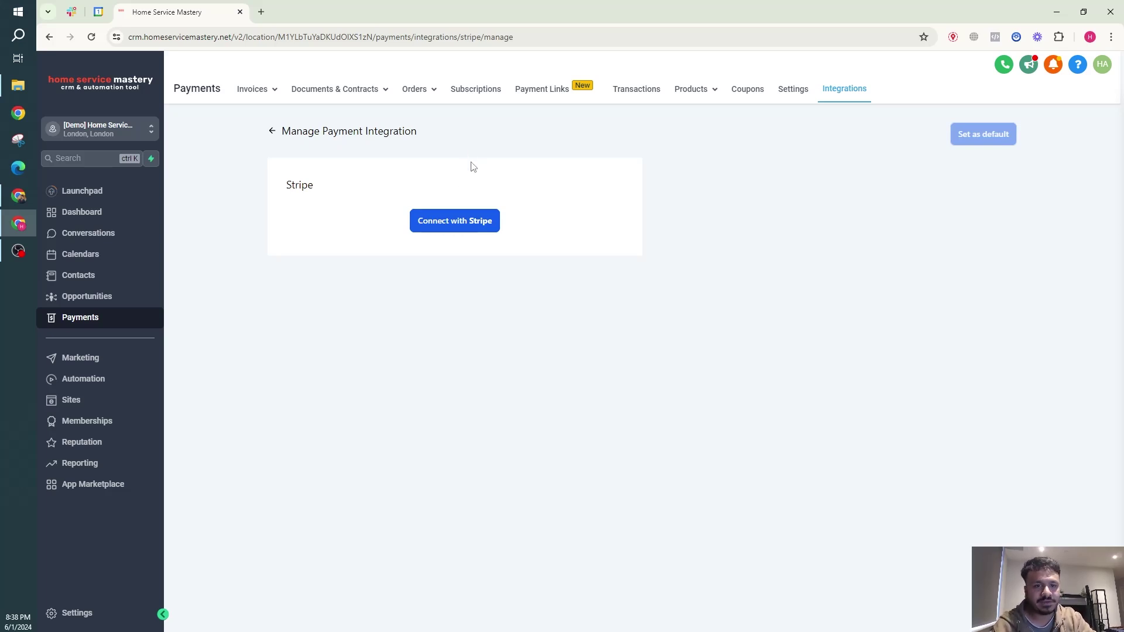
# Leave Payment Integrations for the Payments Products list and start a new product
pyautogui.click(274, 132)
pyautogui.click(104, 215)
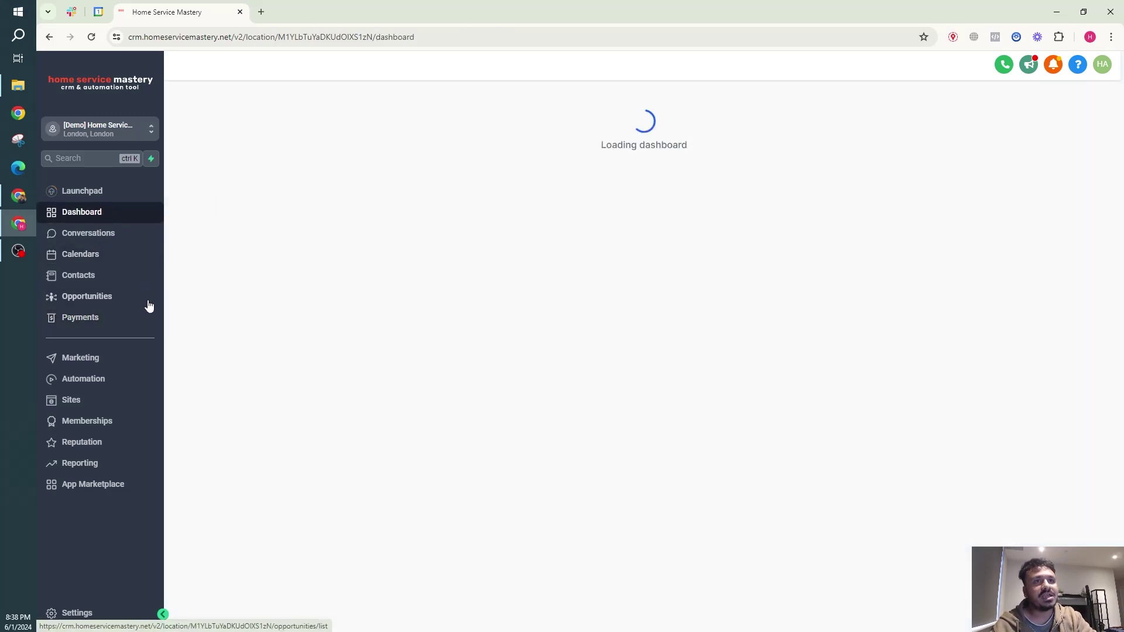
pyautogui.click(99, 320)
pyautogui.moveTo(688, 96)
pyautogui.click(668, 113)
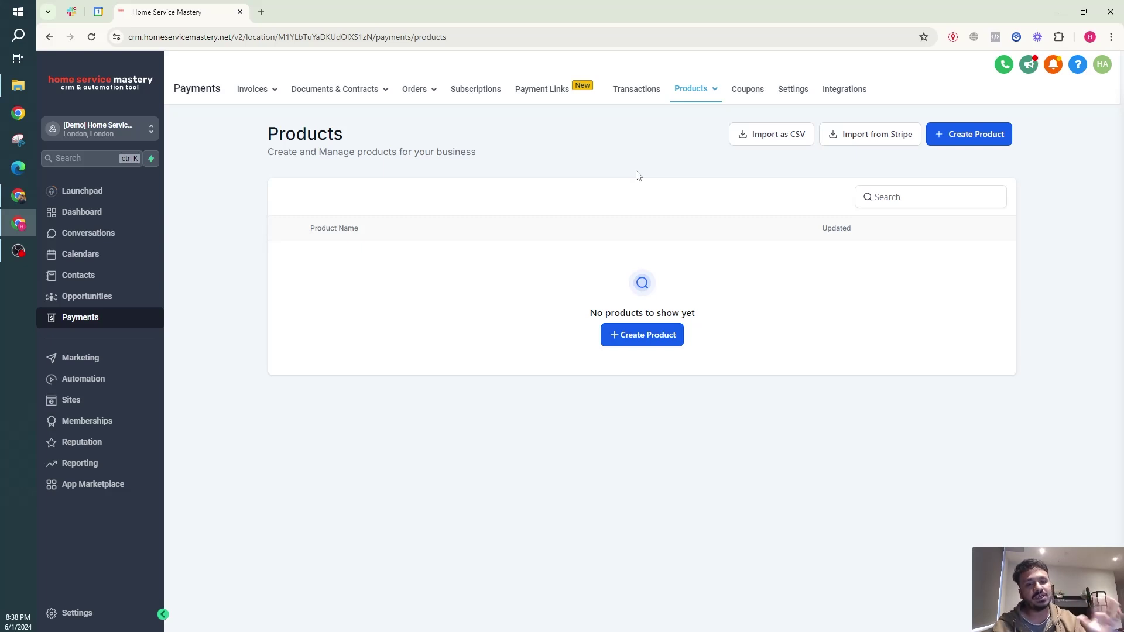
pyautogui.click(658, 335)
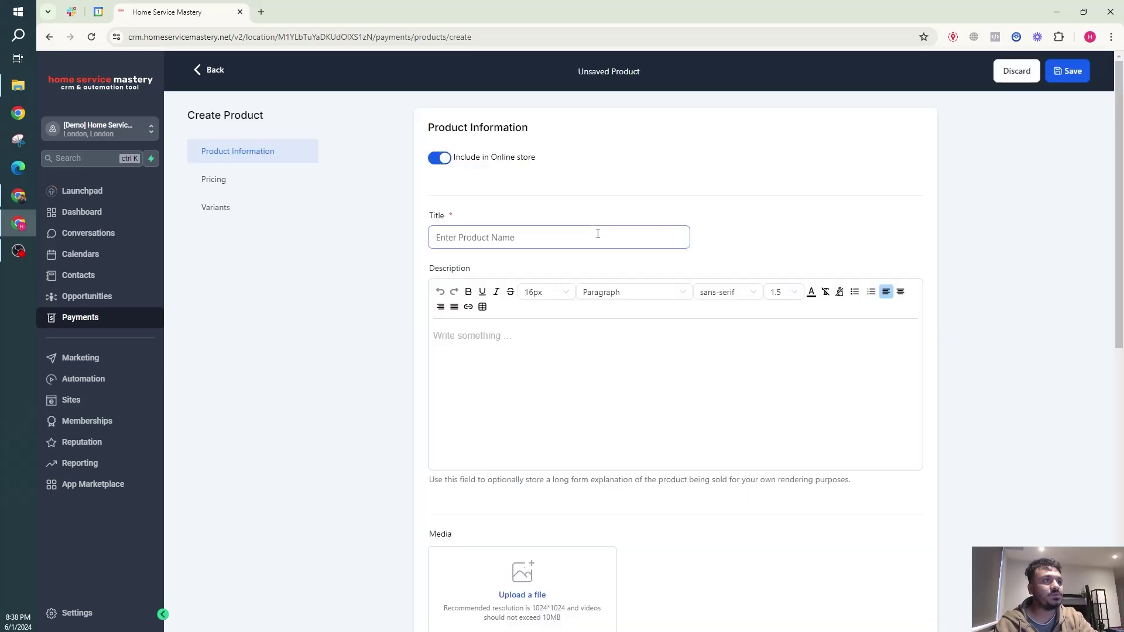
# Title the product 'Website Development', replacing the first-typed 'Google Ads Service'
pyautogui.click(595, 236)
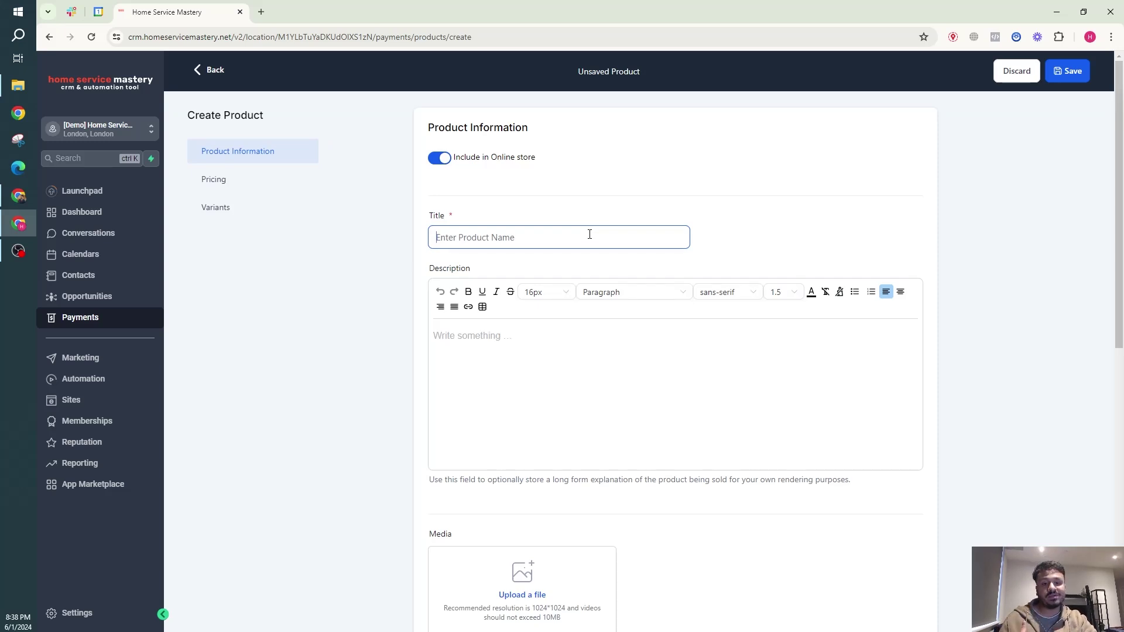
pyautogui.write('Google Ads S')
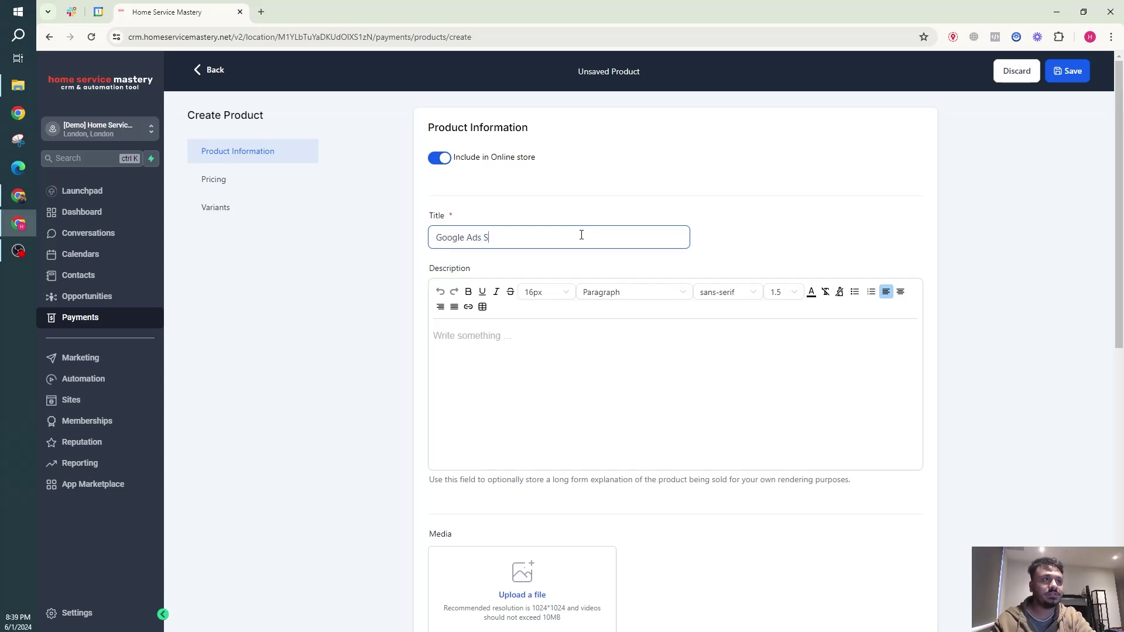
pyautogui.write('ervice')
pyautogui.scroll(-4, 536, 283)
pyautogui.scroll(4, 537, 284)
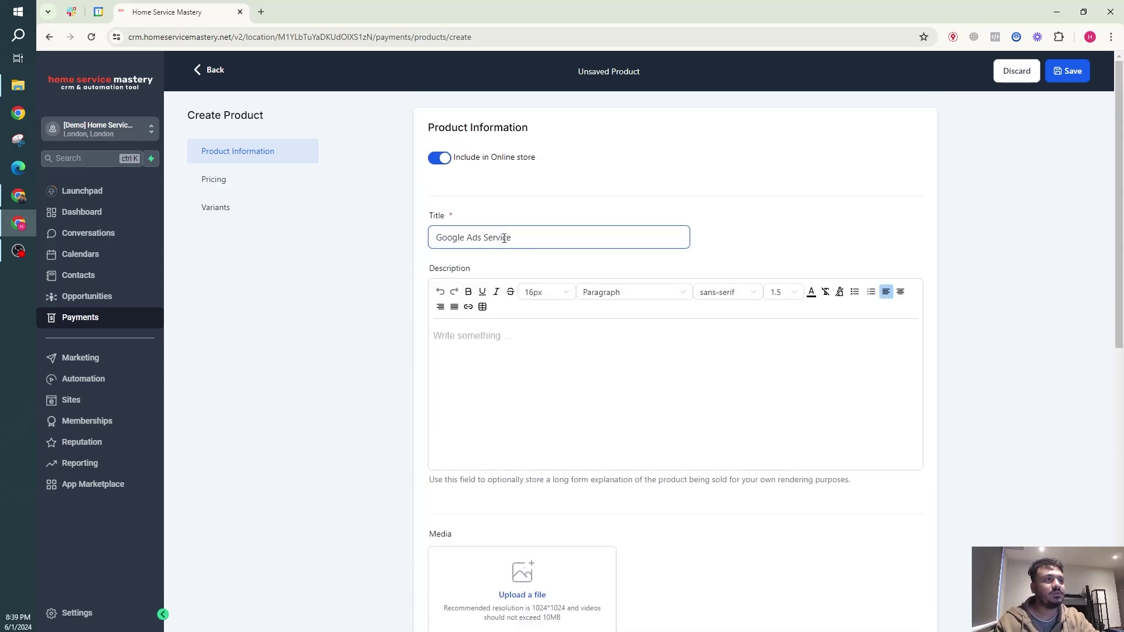
pyautogui.tripleClick(505, 239)
pyautogui.write('Website Development')
pyautogui.scroll(-9, 496, 343)
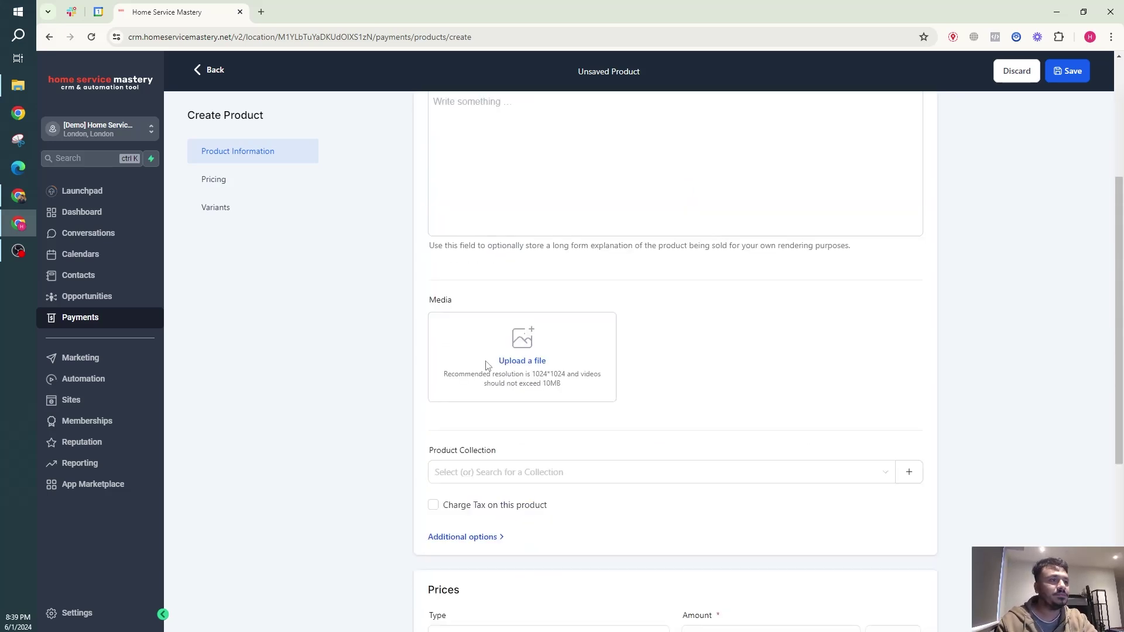
# Set the product's price amount to 1000 in USD
pyautogui.click(748, 344)
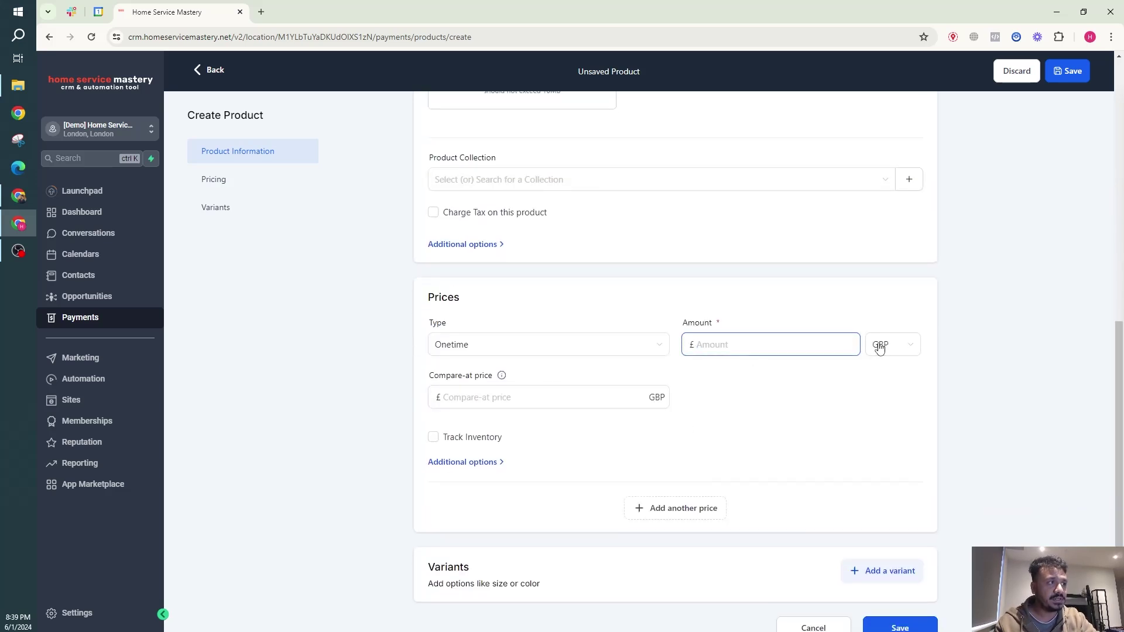
pyautogui.write('1000')
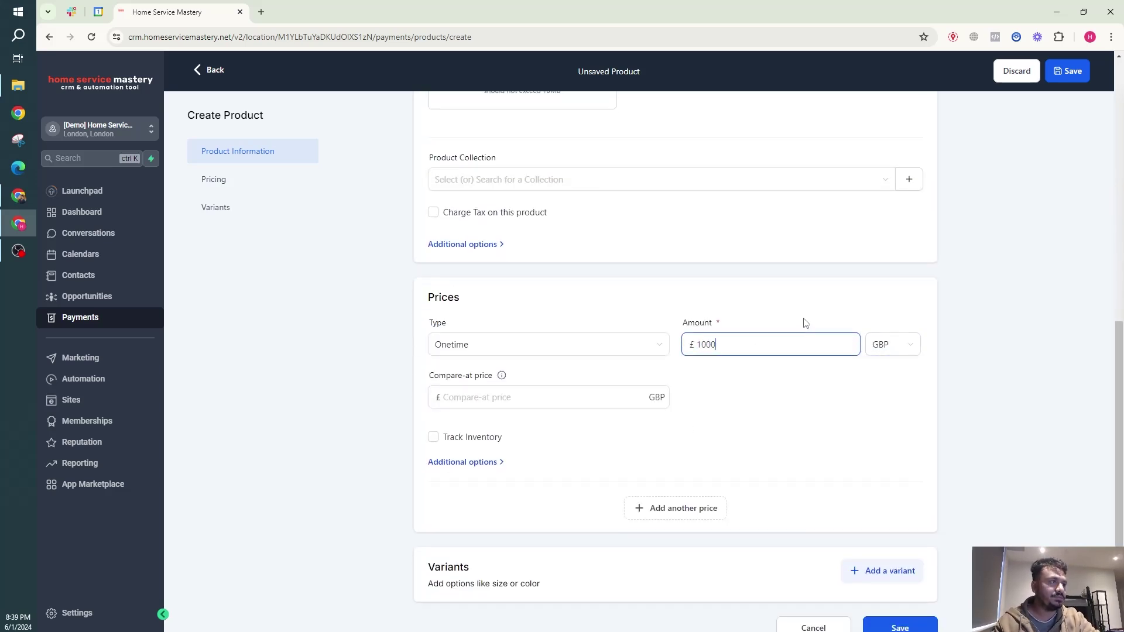
pyautogui.click(882, 353)
pyautogui.scroll(10, 884, 401)
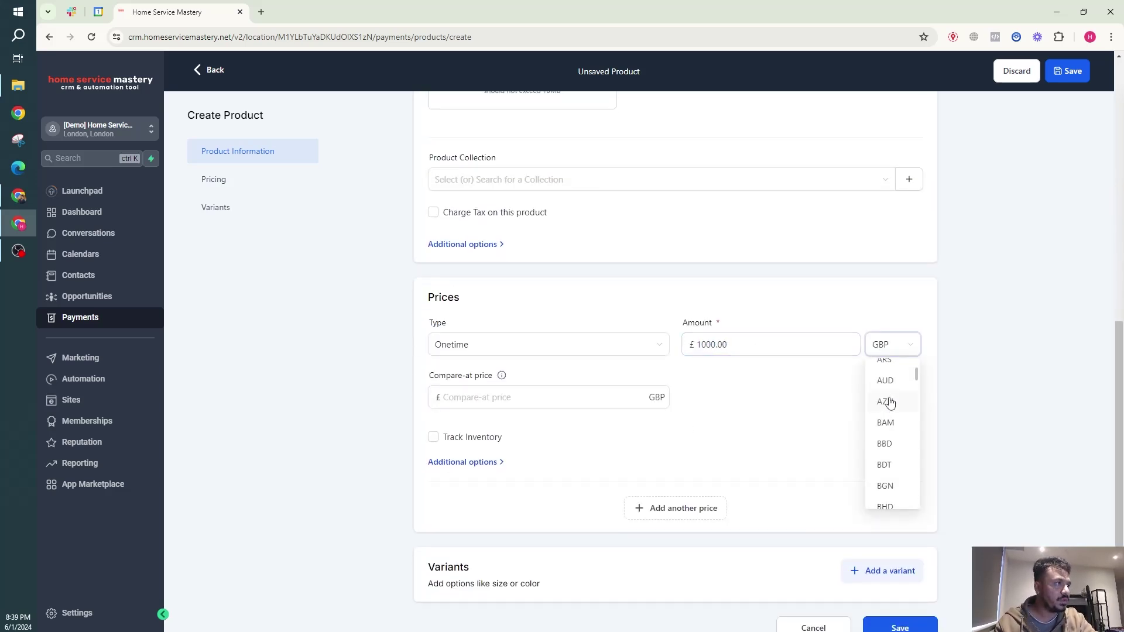
pyautogui.click(887, 489)
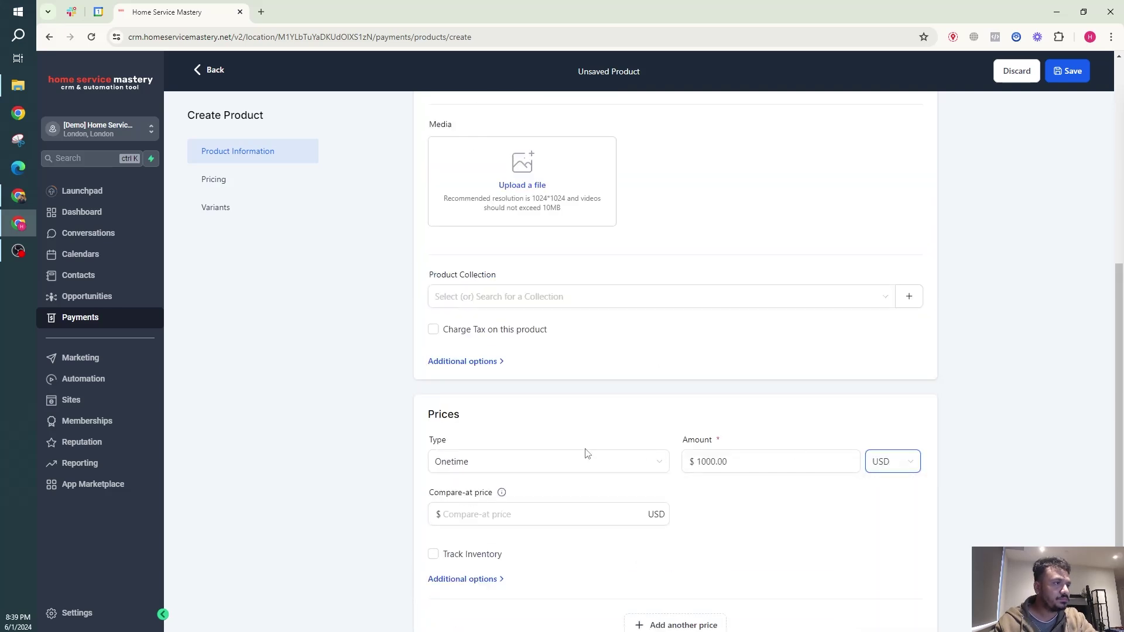
pyautogui.scroll(-2, 574, 451)
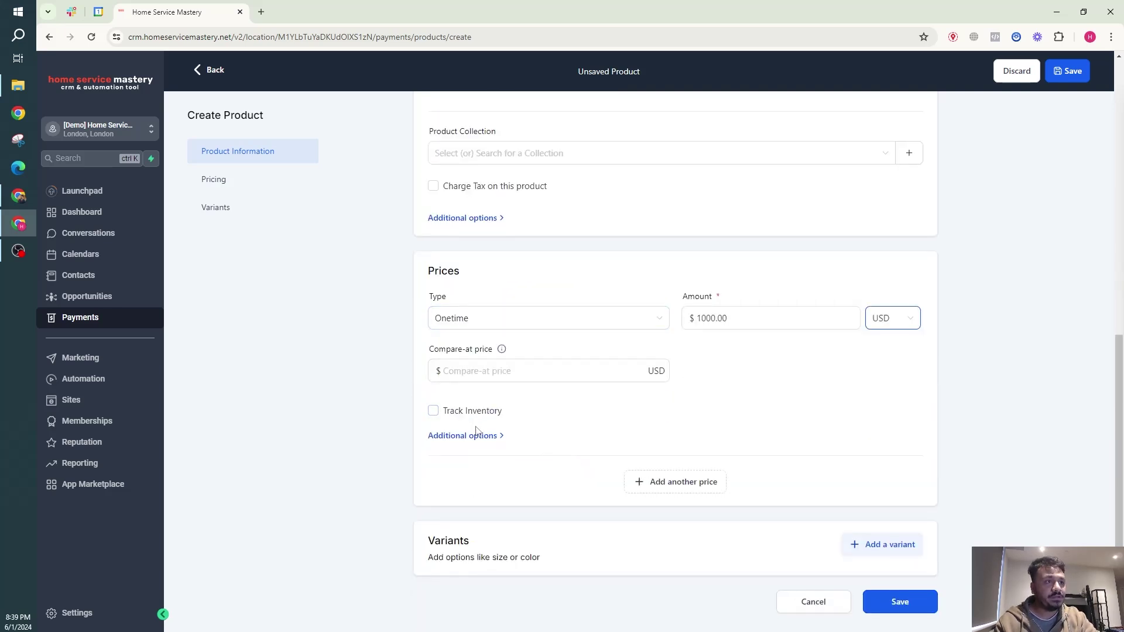
# Clear the 1299.00 compare-at price and save the product
pyautogui.click(479, 370)
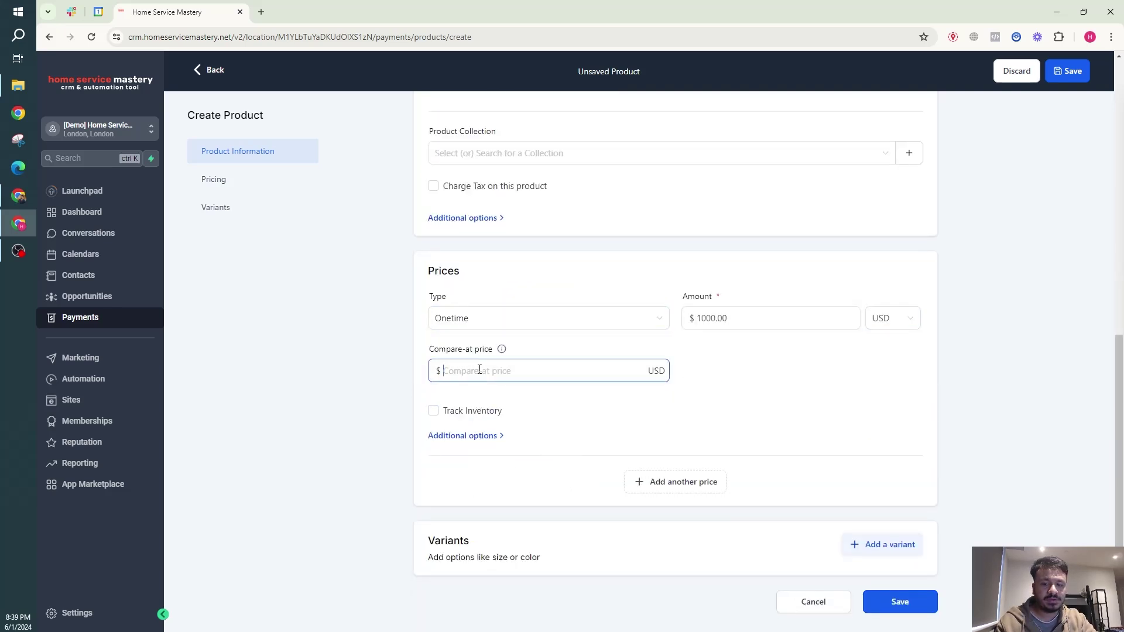
pyautogui.write('1299')
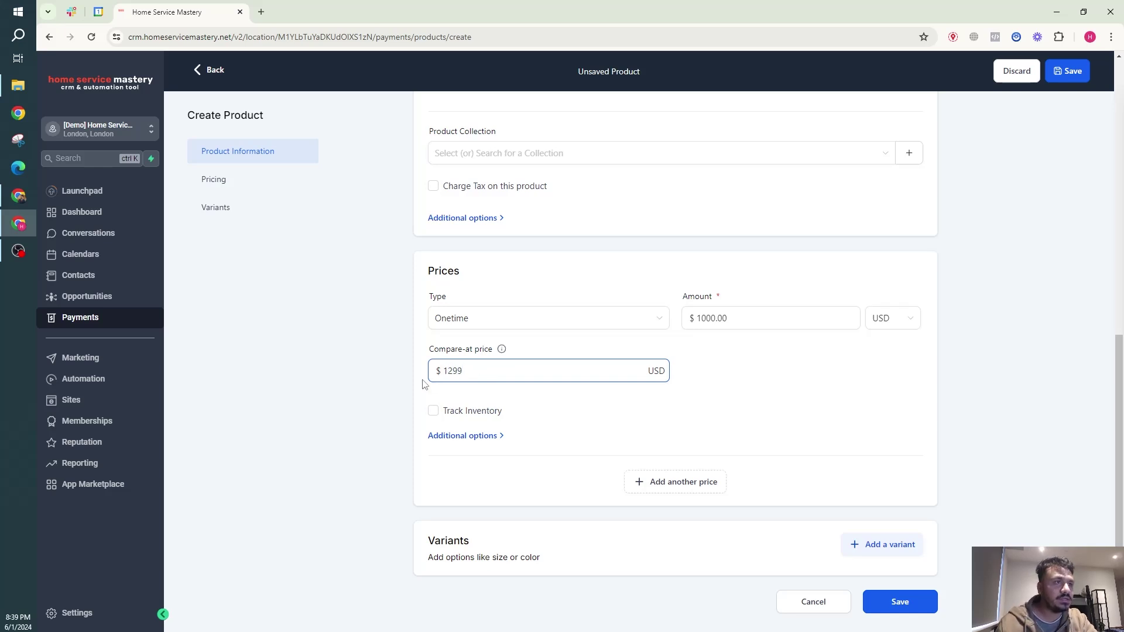
pyautogui.click(424, 385)
pyautogui.click(462, 373)
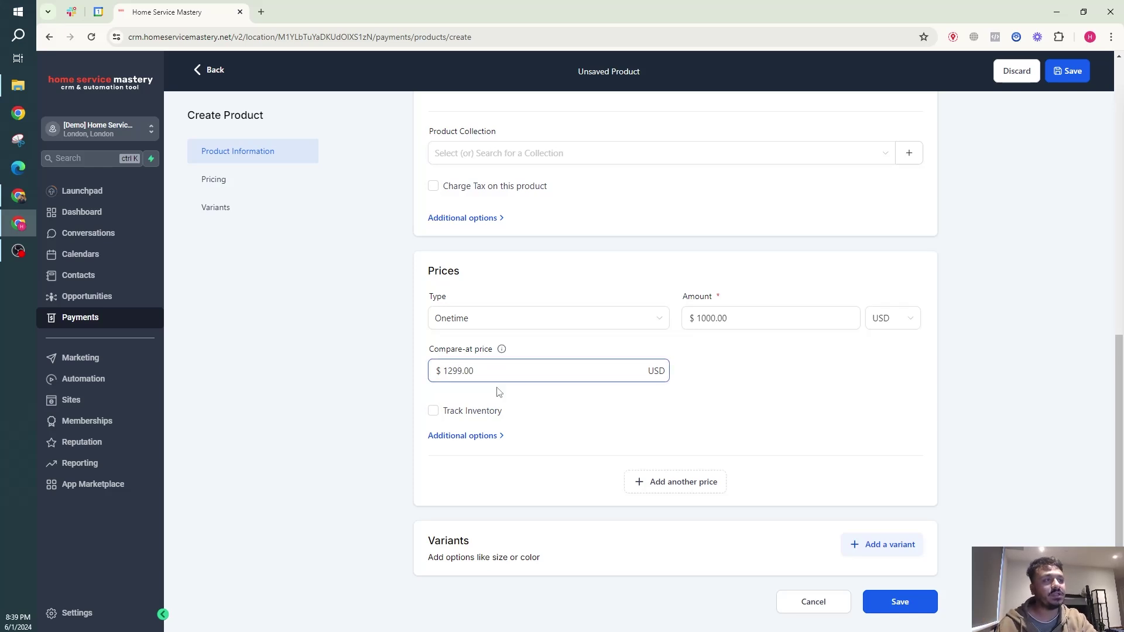
pyautogui.click(726, 319)
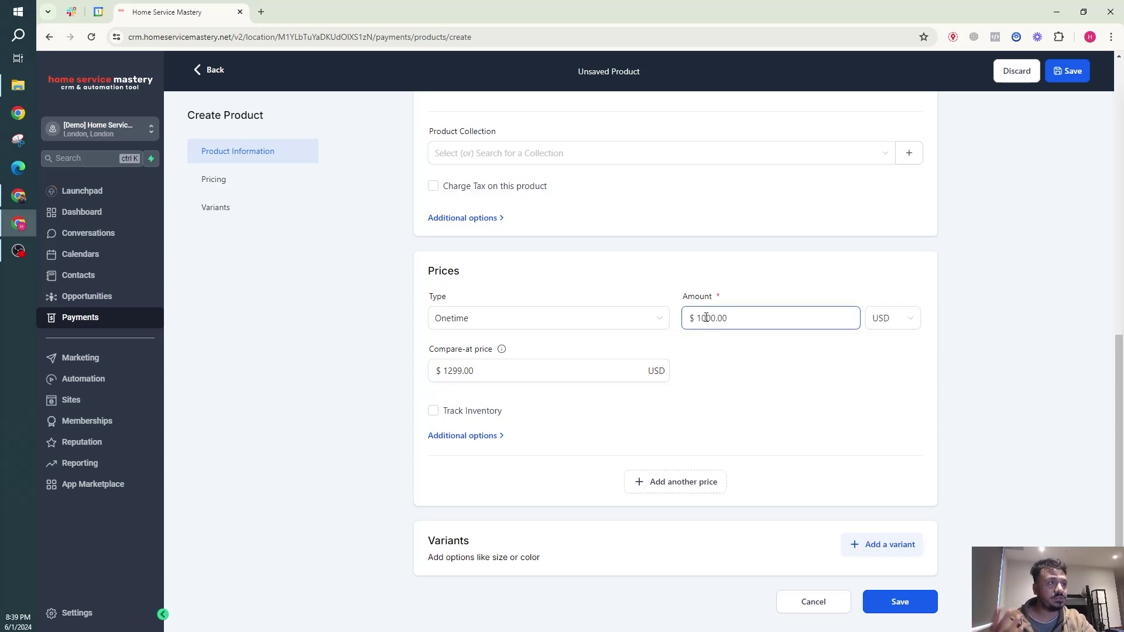
pyautogui.click(507, 397)
pyautogui.click(467, 371)
pyautogui.doubleClick(470, 372)
pyautogui.press('BackSpace')
pyautogui.click(899, 602)
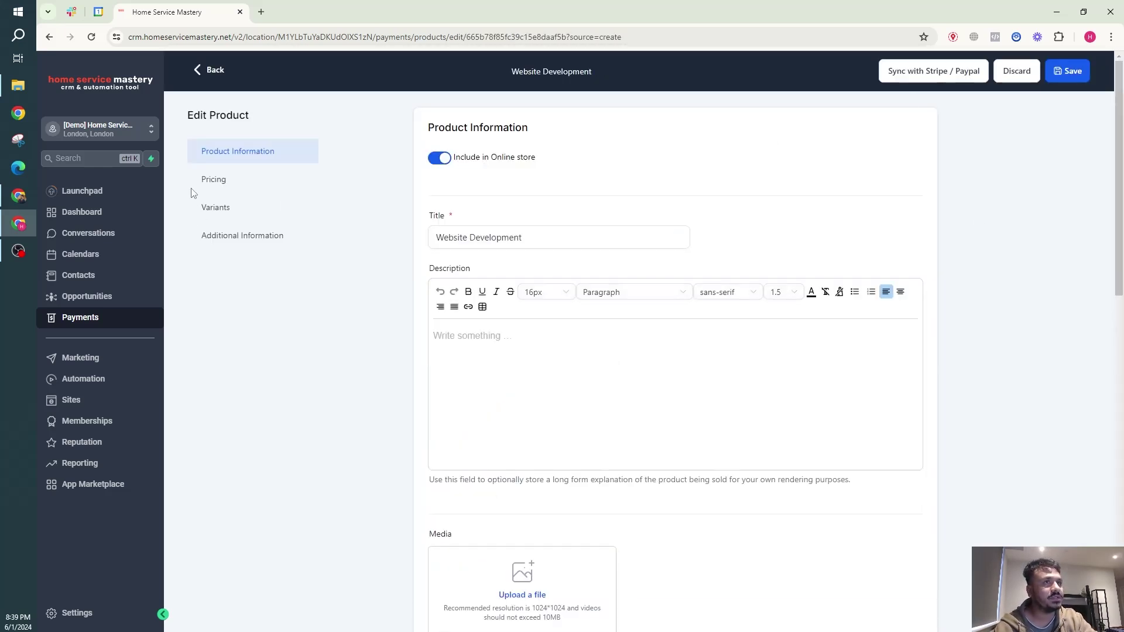
# Return to Products, then go to Sites > Forms > Builder and add a form from scratch
pyautogui.click(206, 73)
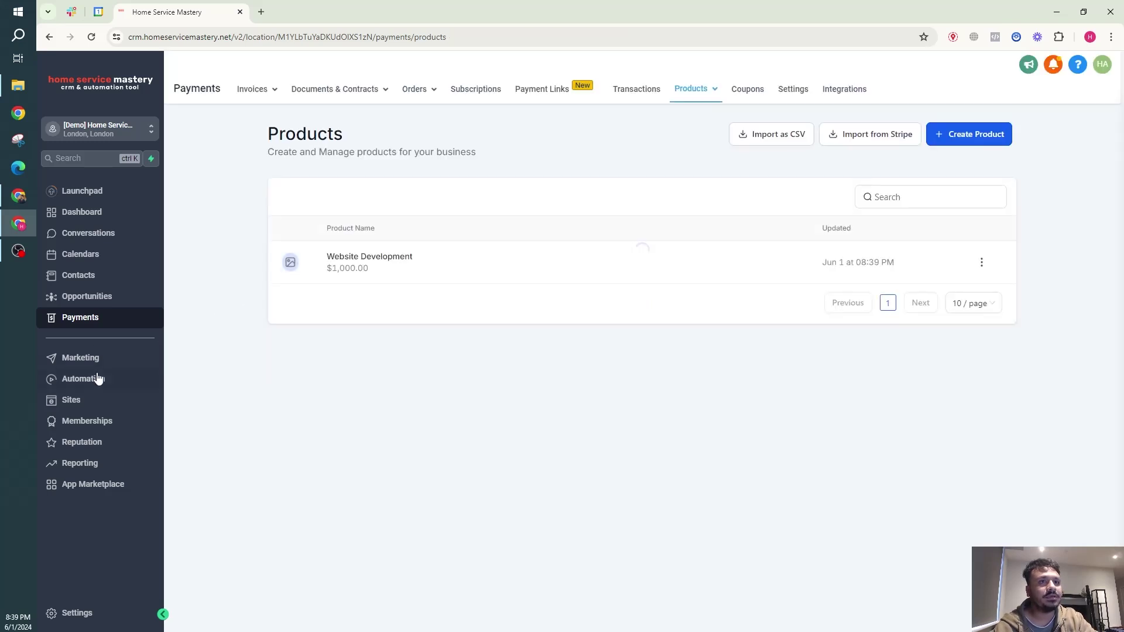
pyautogui.click(94, 398)
pyautogui.click(593, 90)
pyautogui.click(572, 116)
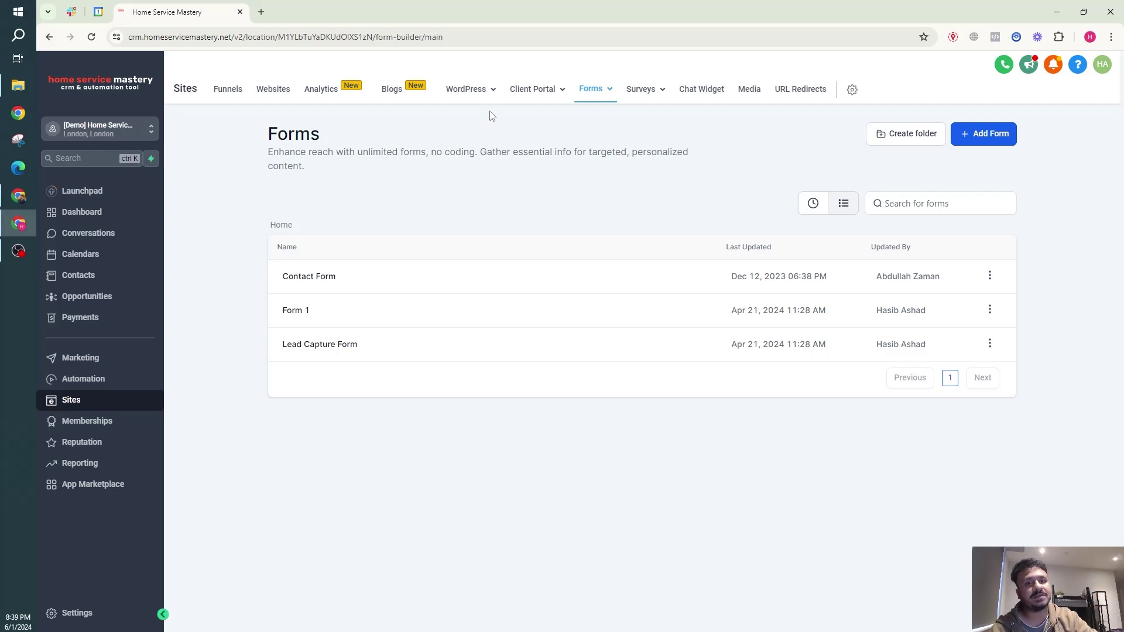
pyautogui.click(977, 135)
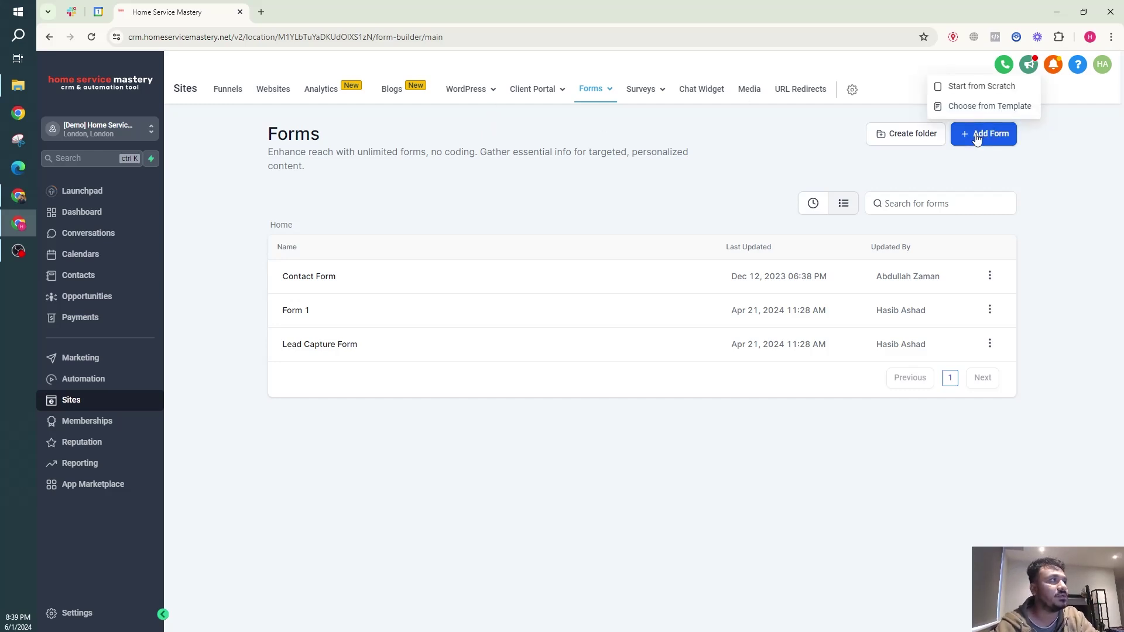
pyautogui.click(968, 95)
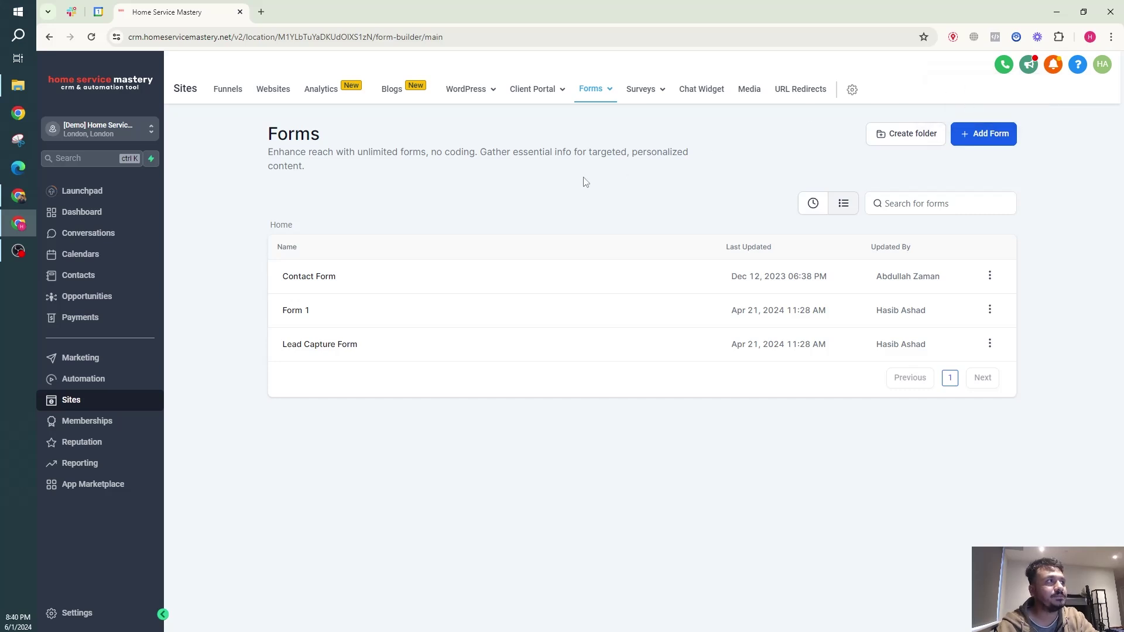
# Rename the new form from Form 3 to 'Website Development Service'
pyautogui.click(576, 68)
pyautogui.doubleClick(577, 68)
pyautogui.write('Website Development S')
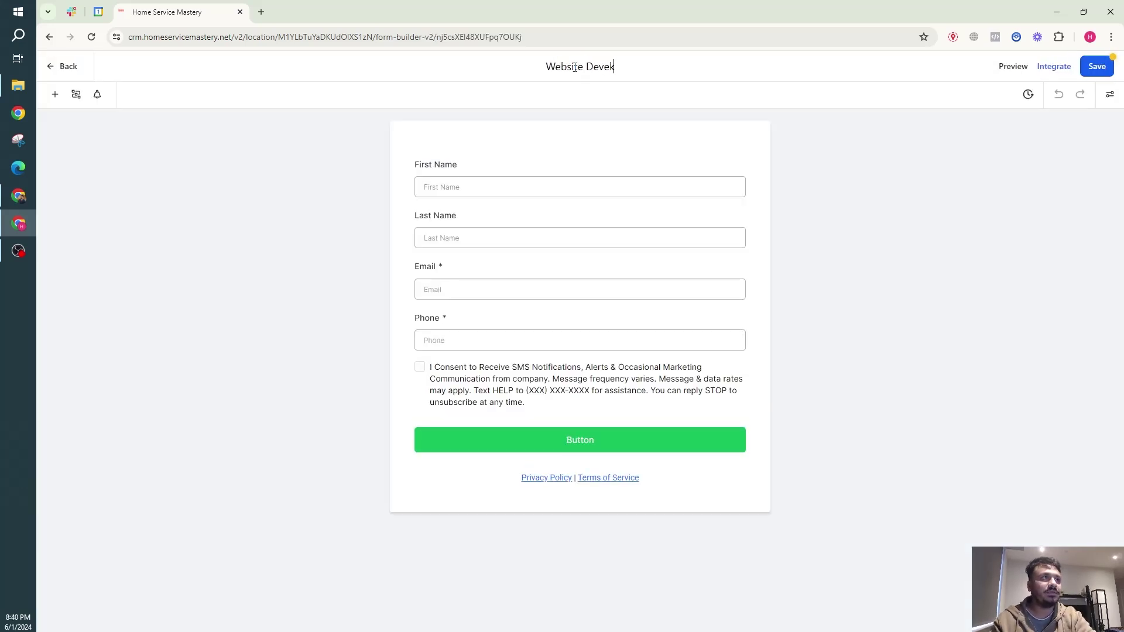
pyautogui.write('ervice')
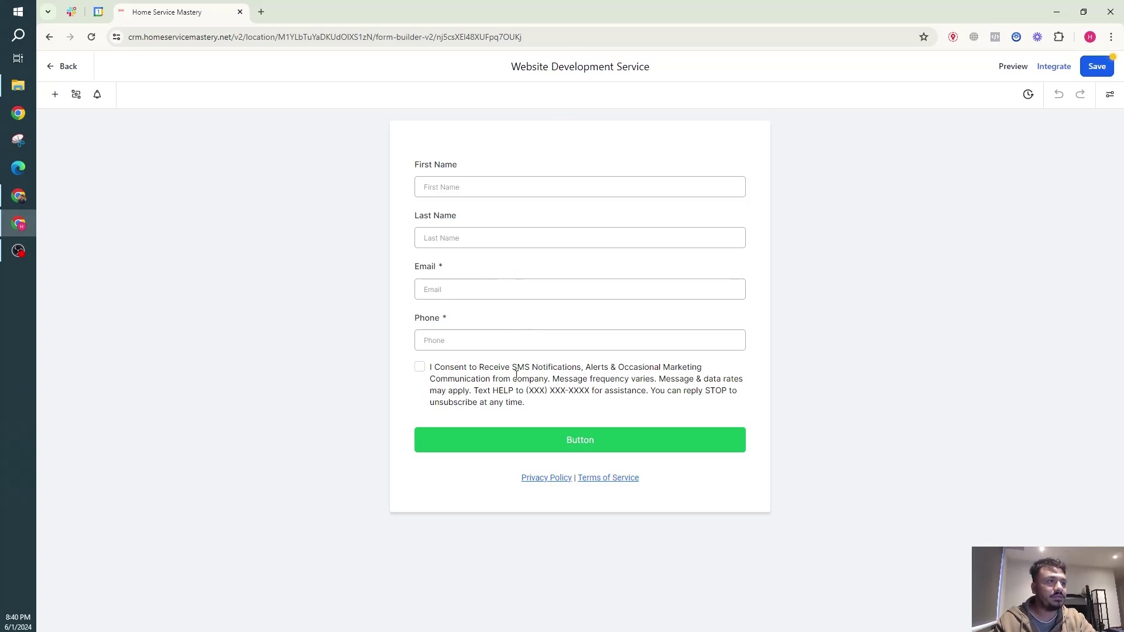
# Add a Collect Payment block below the Phone field
pyautogui.click(55, 94)
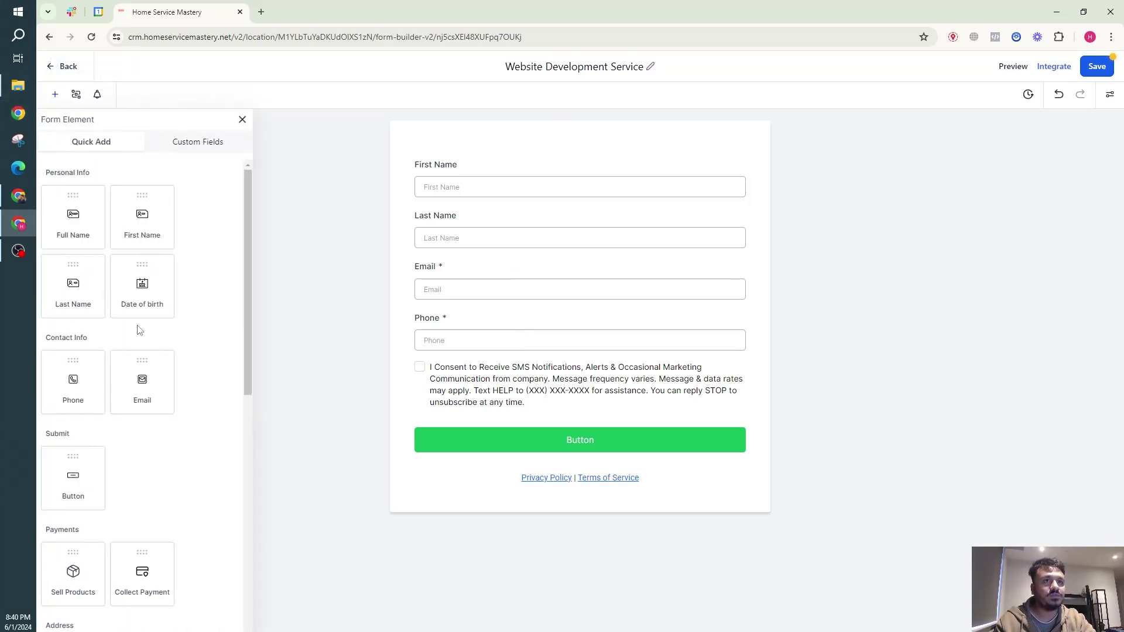
pyautogui.scroll(-5, 140, 331)
pyautogui.scroll(-3, 143, 335)
pyautogui.scroll(6, 150, 423)
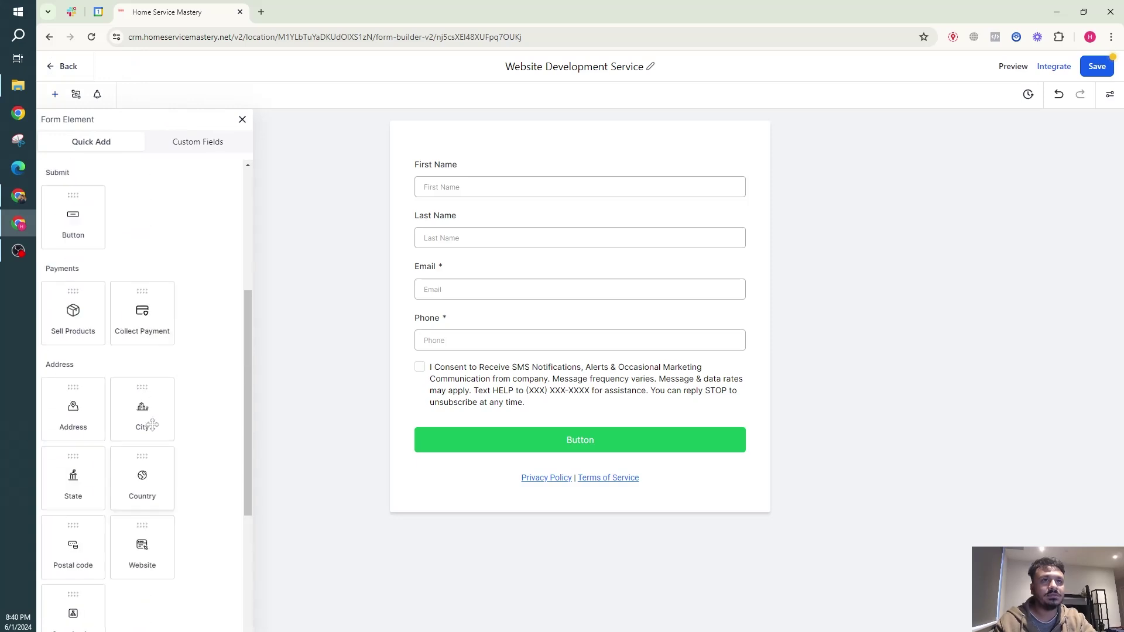
pyautogui.moveTo(151, 413); pyautogui.dragTo(487, 337)
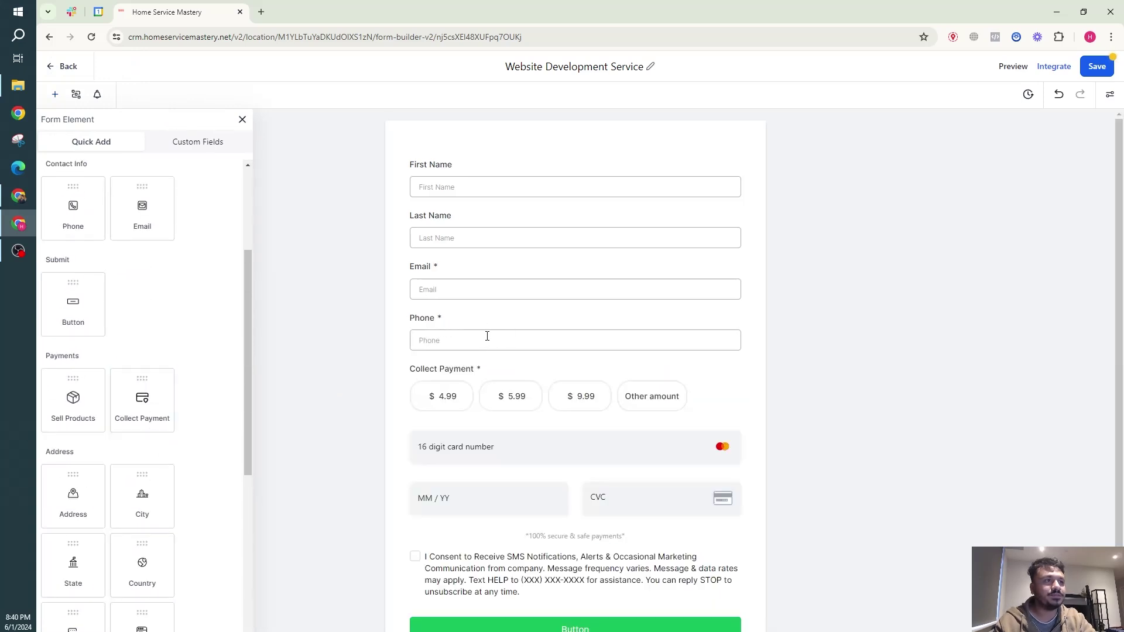
# Switch the payment block from test mode to Live mode
pyautogui.click(513, 465)
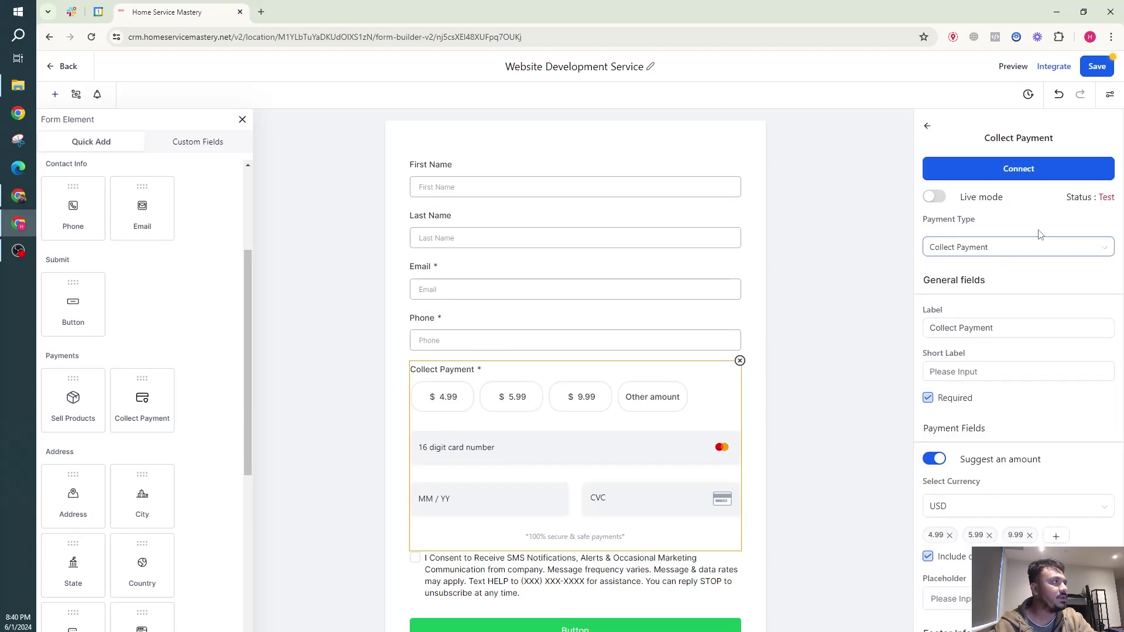
pyautogui.click(936, 197)
pyautogui.scroll(-1, 991, 328)
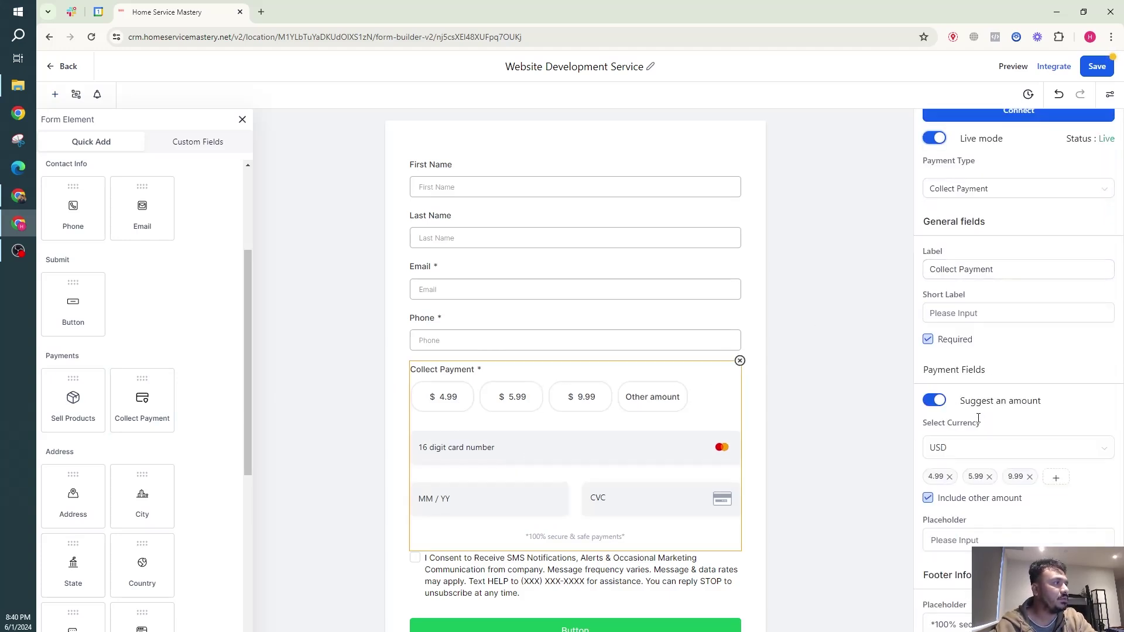
pyautogui.scroll(1, 979, 419)
pyautogui.scroll(-1, 988, 380)
pyautogui.scroll(1, 984, 380)
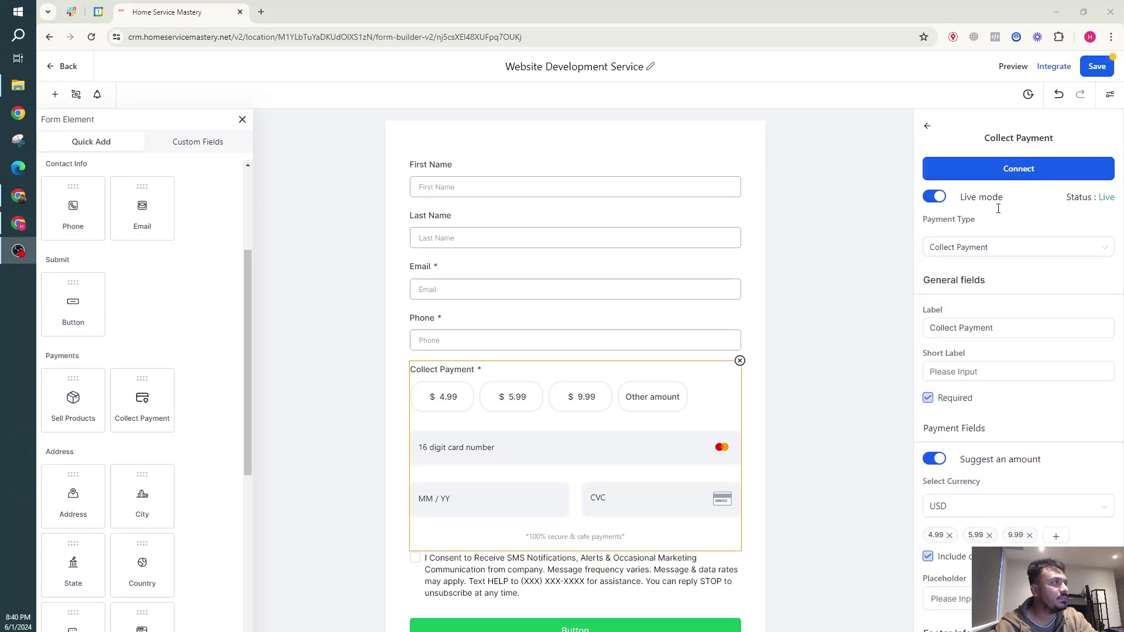
# Set Payment Type to Sell Products, add Website Development without its description, and save
pyautogui.click(948, 249)
pyautogui.click(954, 271)
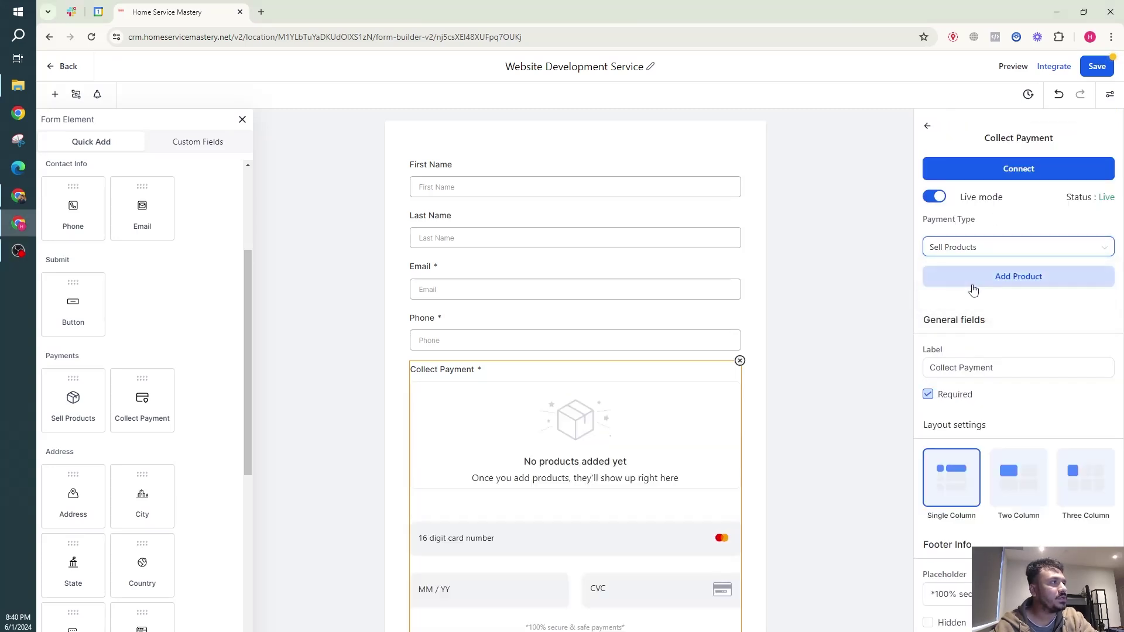
pyautogui.click(974, 289)
pyautogui.click(986, 198)
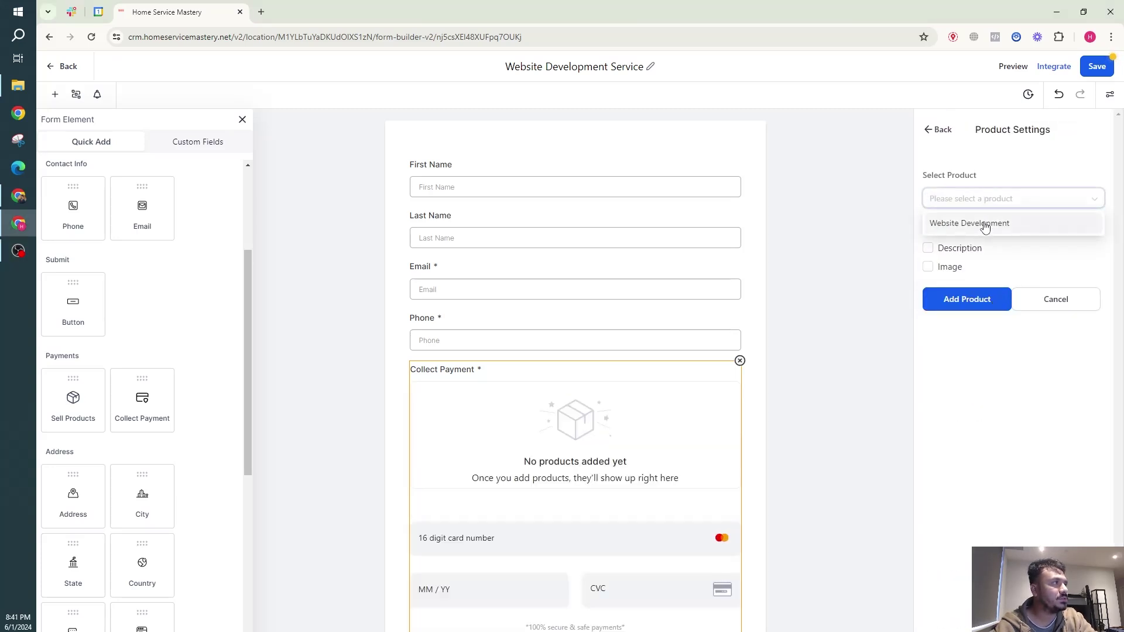
pyautogui.click(986, 224)
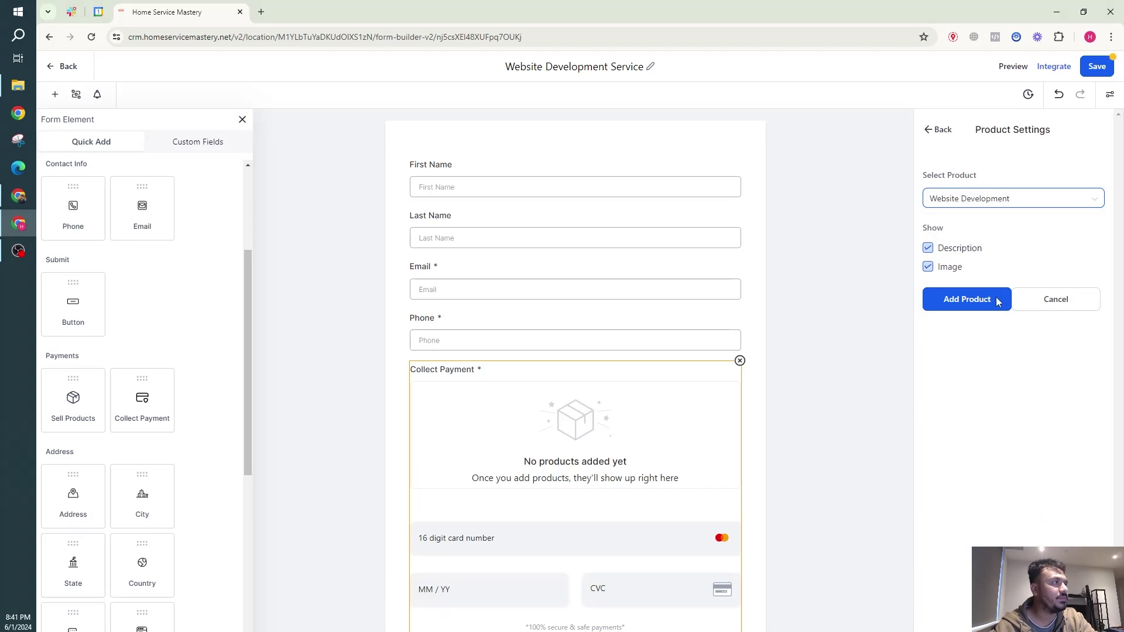
pyautogui.click(929, 248)
pyautogui.click(960, 300)
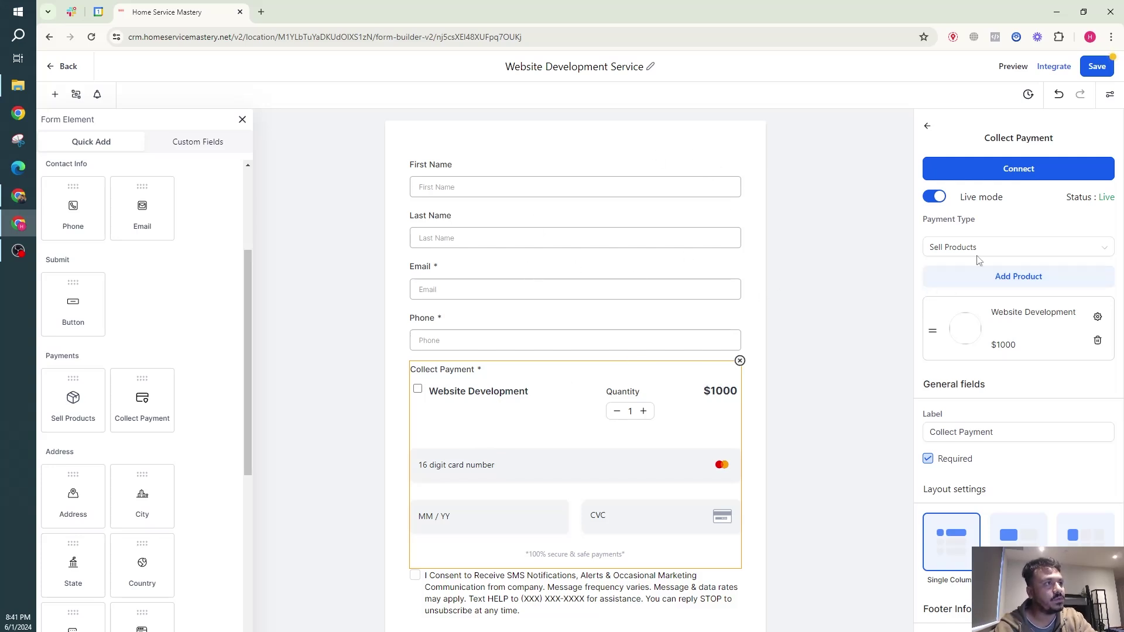
pyautogui.click(1093, 69)
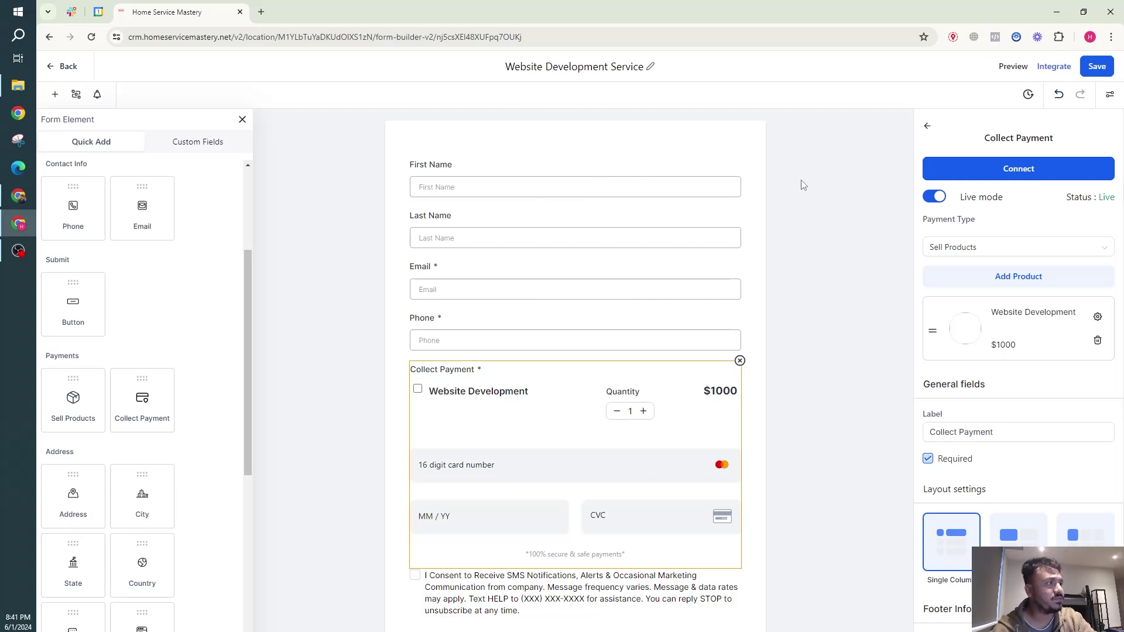
# Try other payment type and suggested-amount options, then restore Sell Products and save again
pyautogui.click(997, 253)
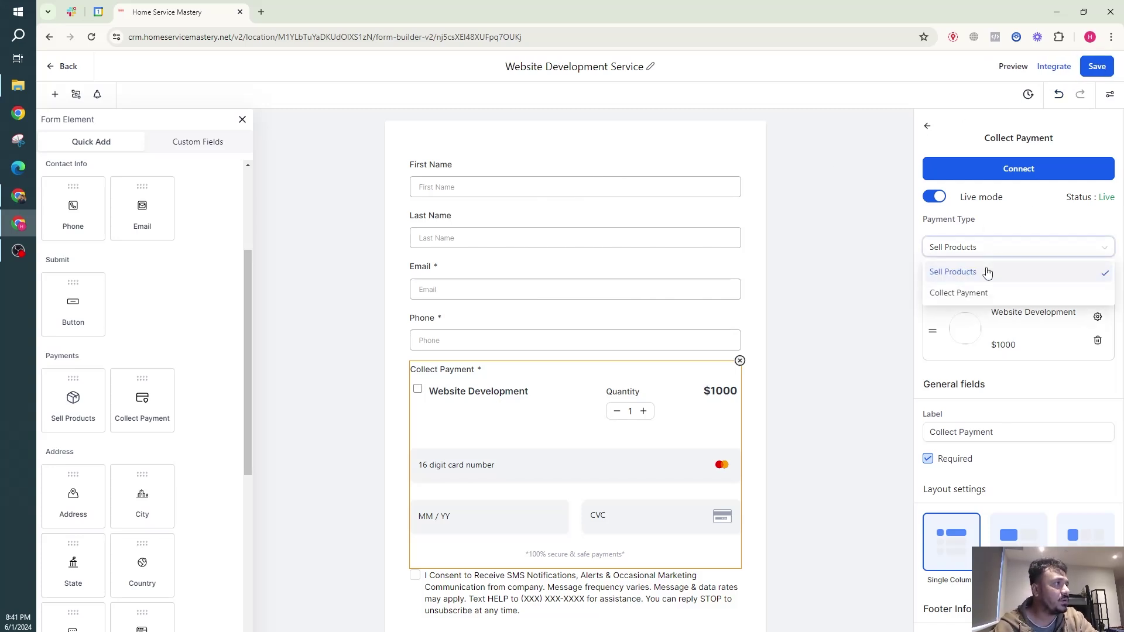
pyautogui.click(975, 294)
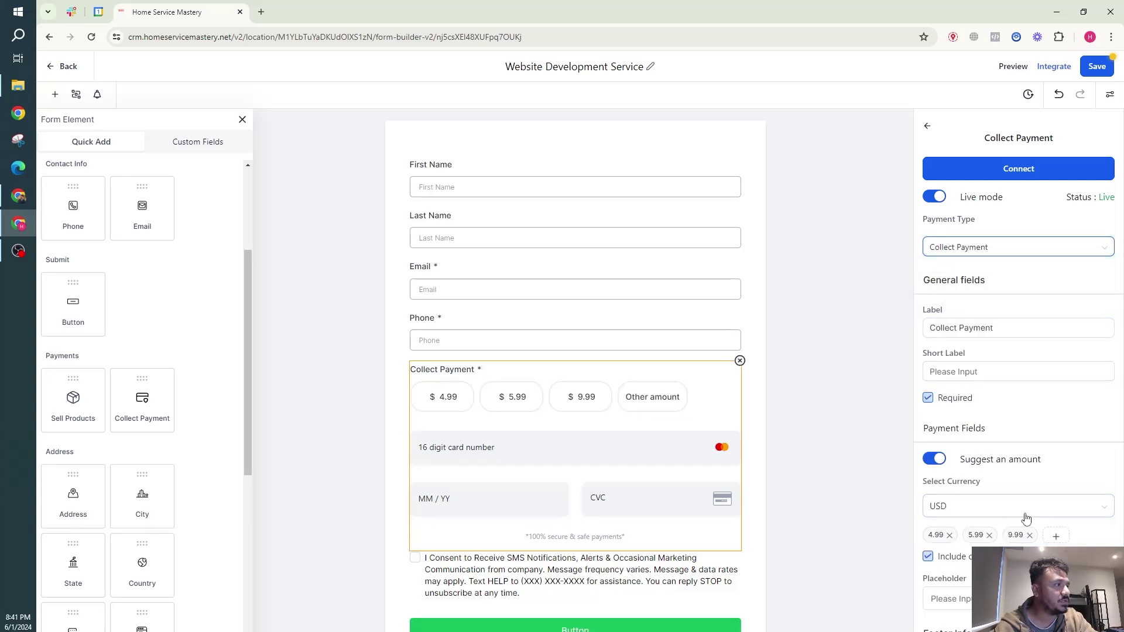
pyautogui.scroll(-1, 984, 468)
pyautogui.click(934, 410)
pyautogui.click(935, 411)
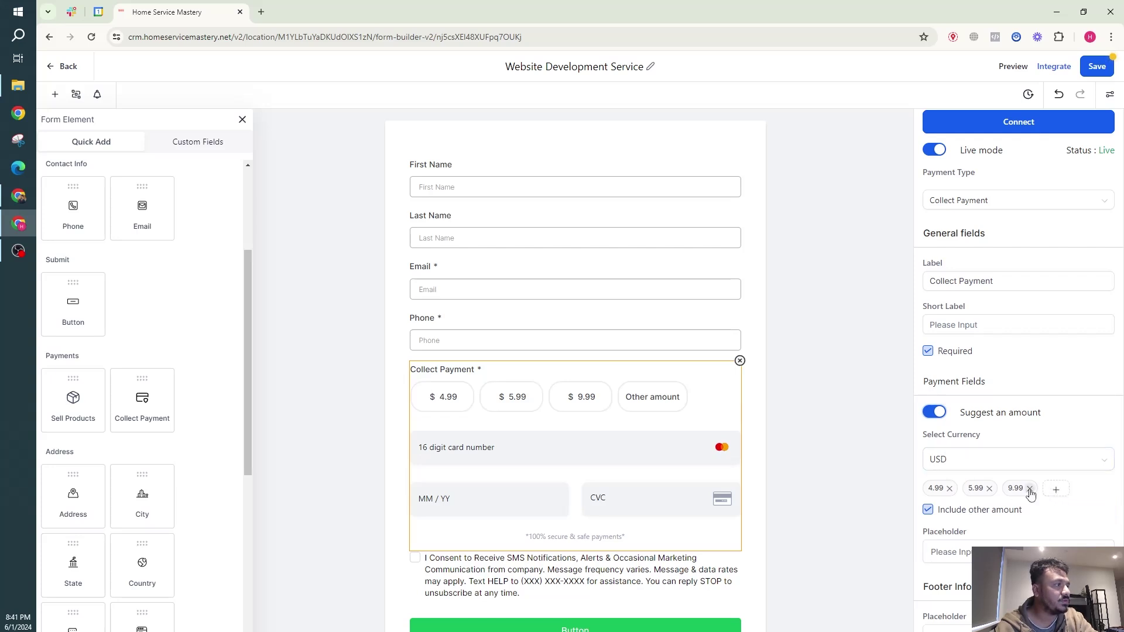
pyautogui.click(961, 284)
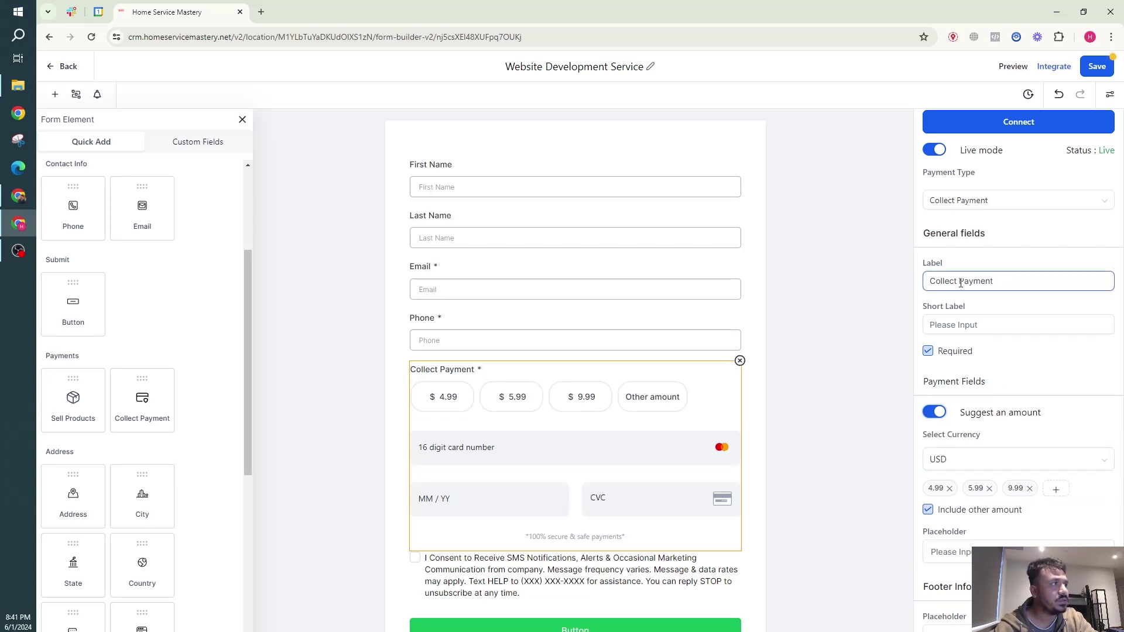
pyautogui.click(964, 204)
pyautogui.click(963, 223)
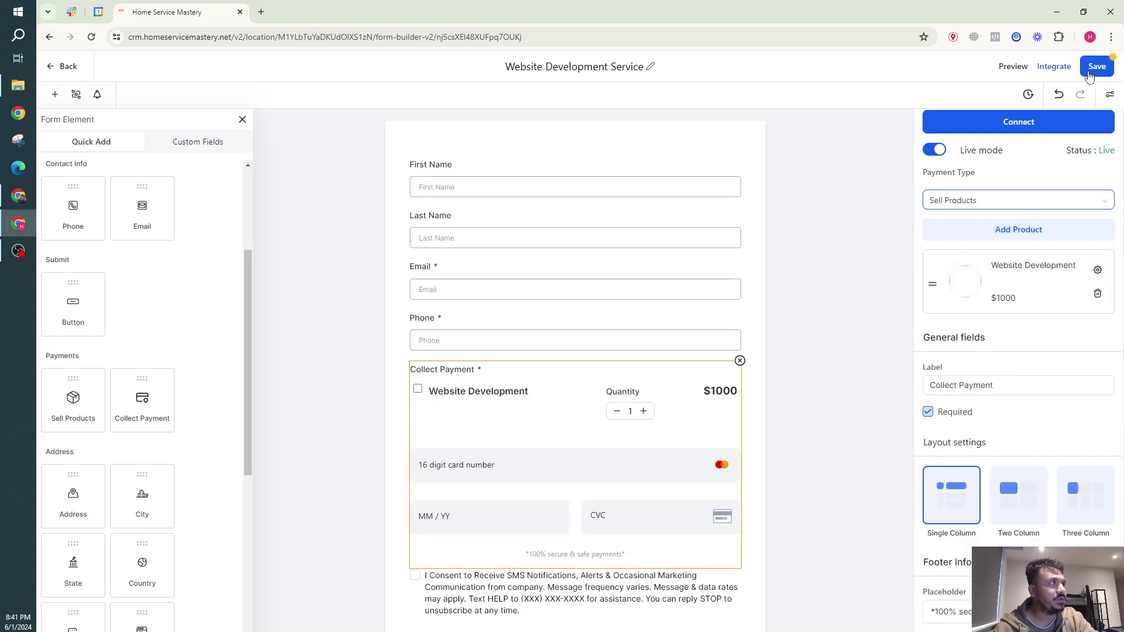
pyautogui.click(1090, 70)
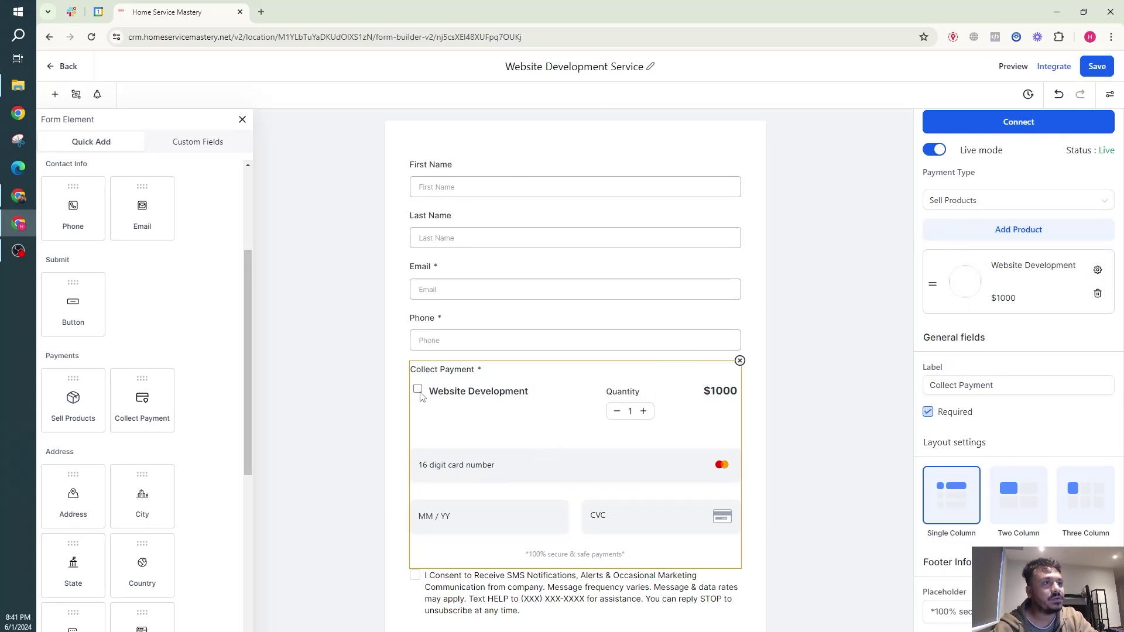
pyautogui.scroll(-2, 462, 527)
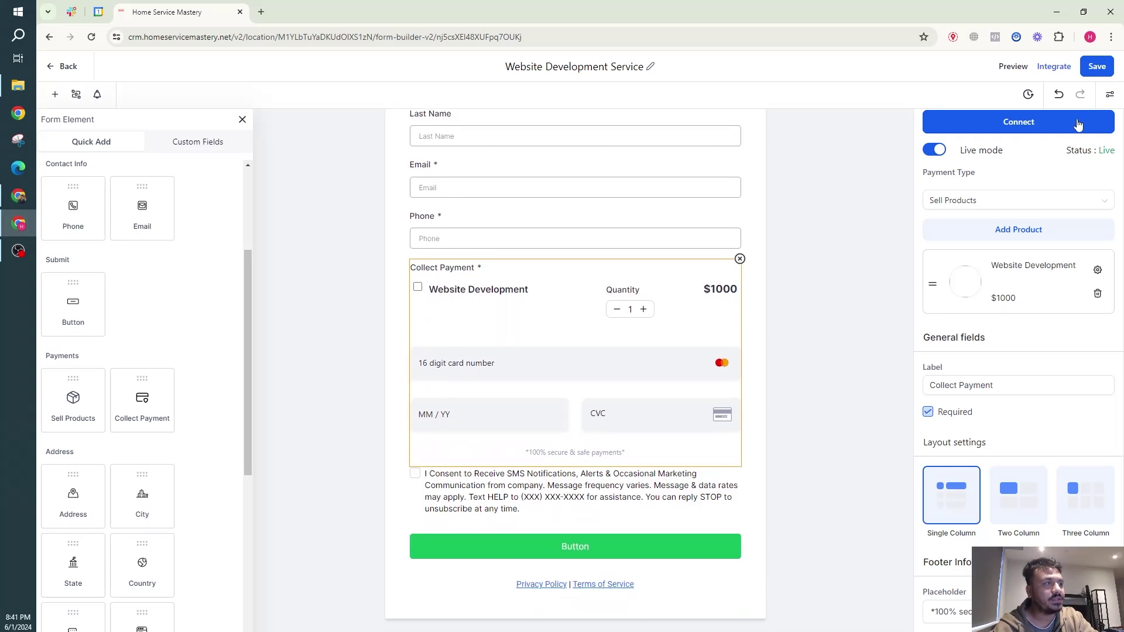
# Open the form's public link in a new tab from Integrate, then return and close the dialog
pyautogui.click(1055, 67)
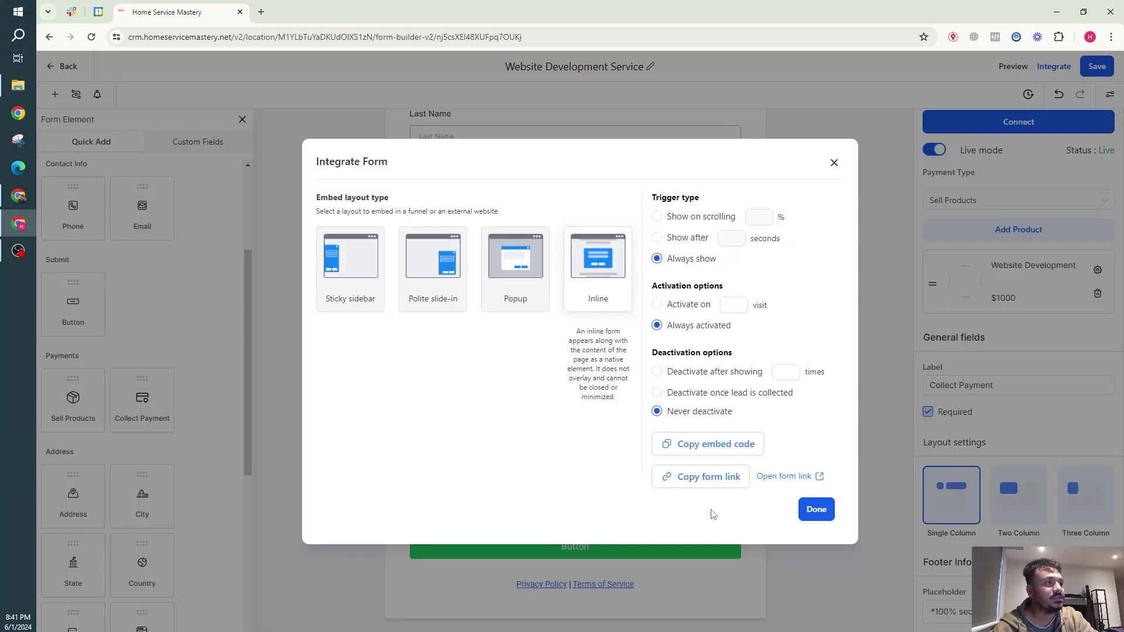
pyautogui.click(784, 475)
pyautogui.click(183, 7)
pyautogui.click(282, 9)
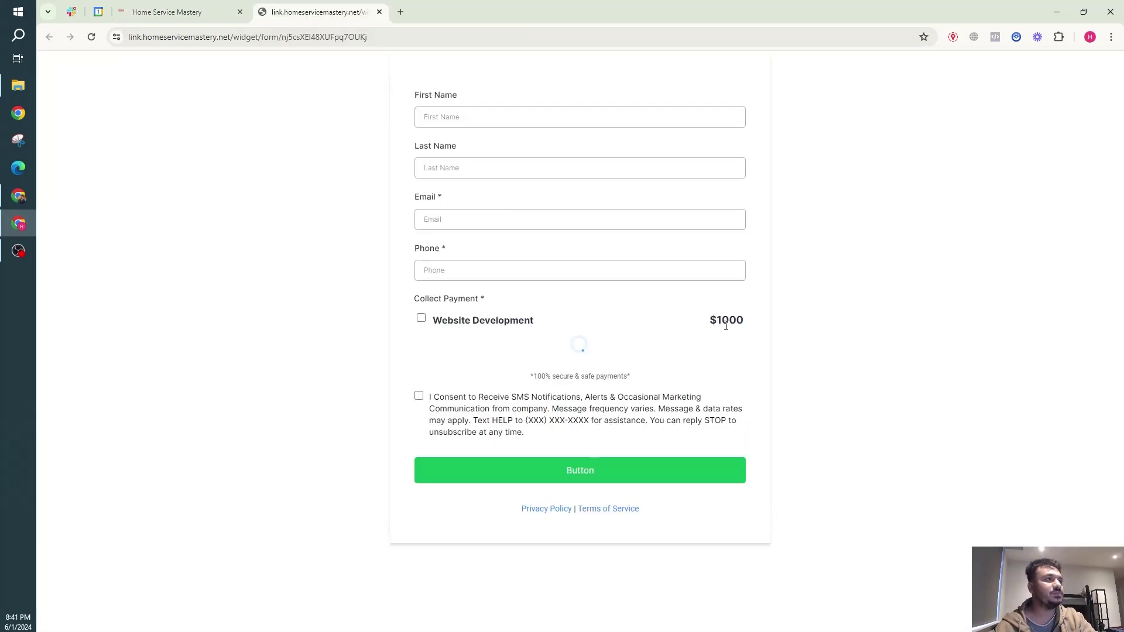
pyautogui.click(179, 6)
pyautogui.click(835, 163)
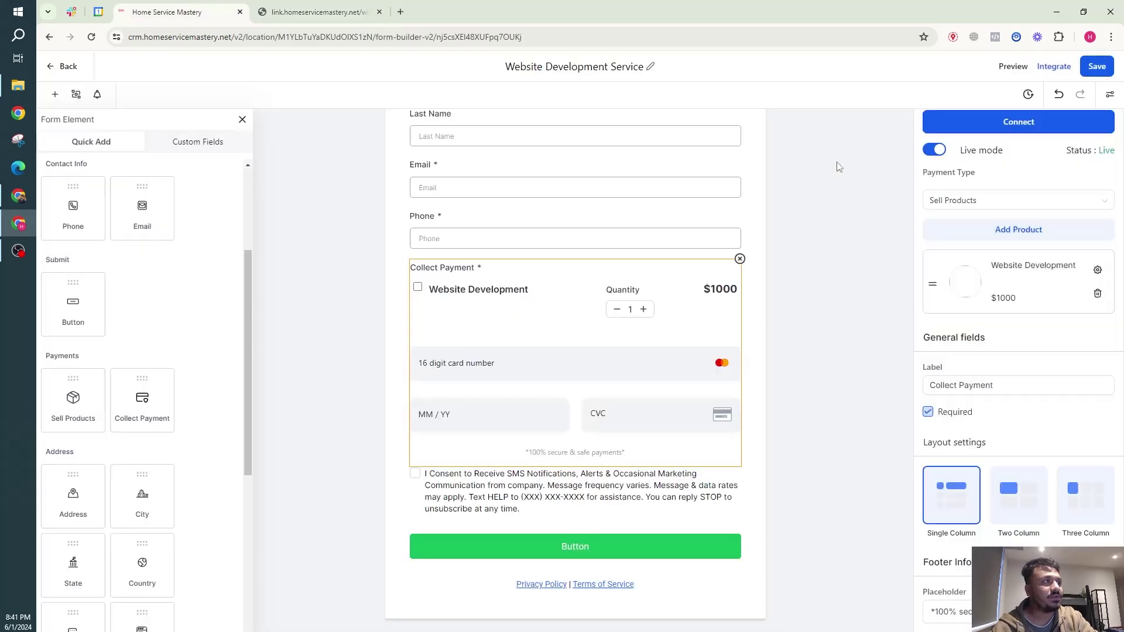
# Create a blank workflow in Automation Tutorials named '10. Product Purchase Automation'
pyautogui.click(57, 71)
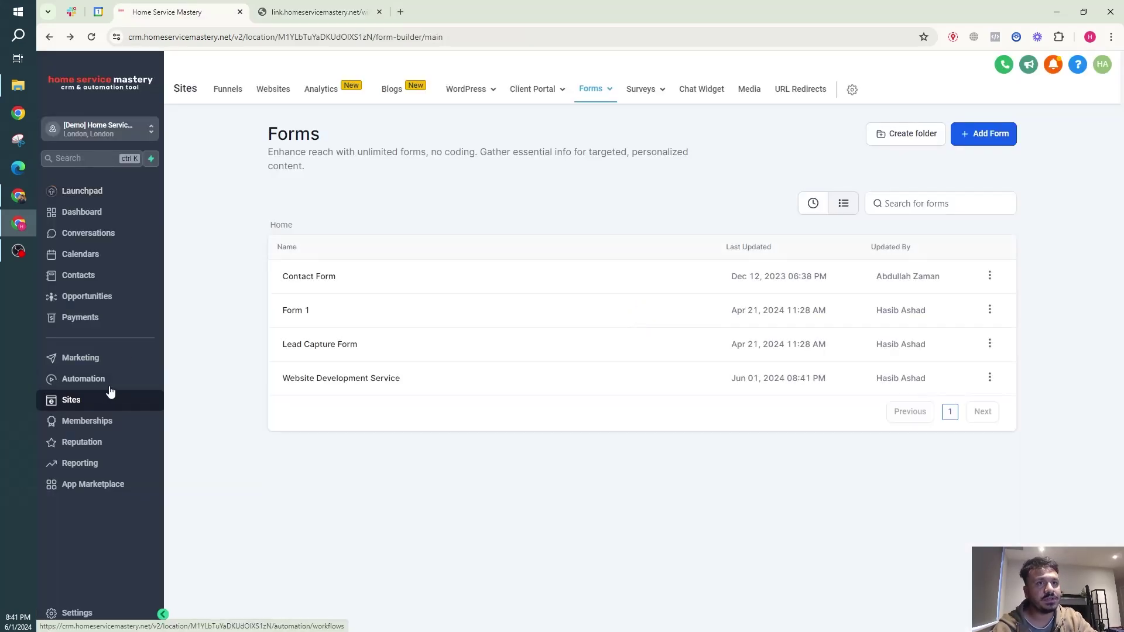
pyautogui.click(107, 385)
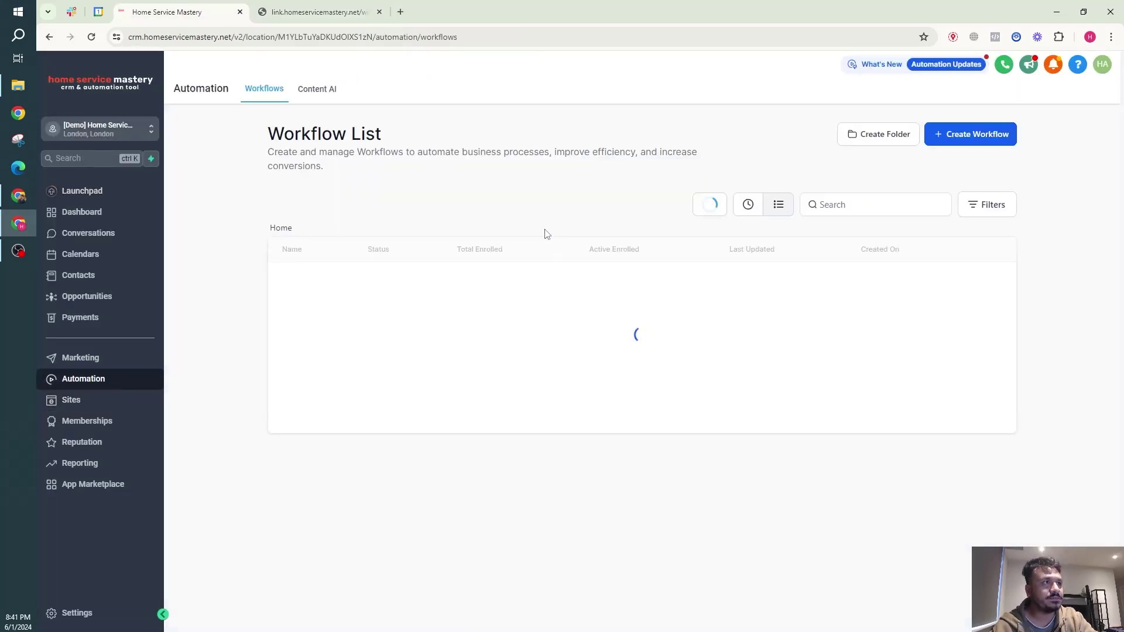
pyautogui.click(951, 143)
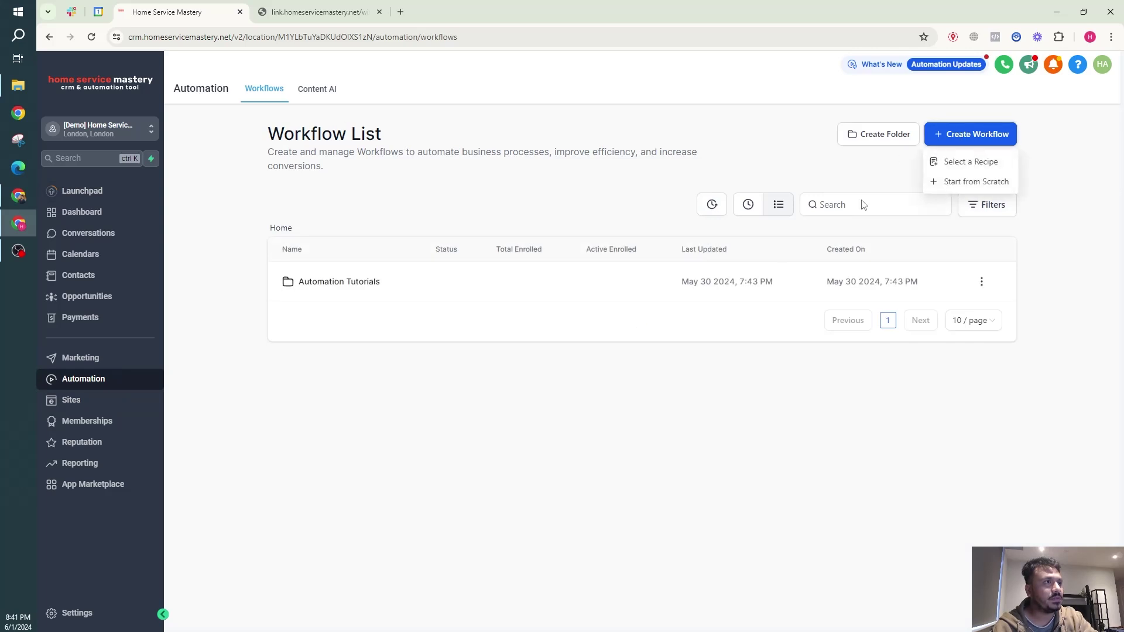
pyautogui.click(322, 292)
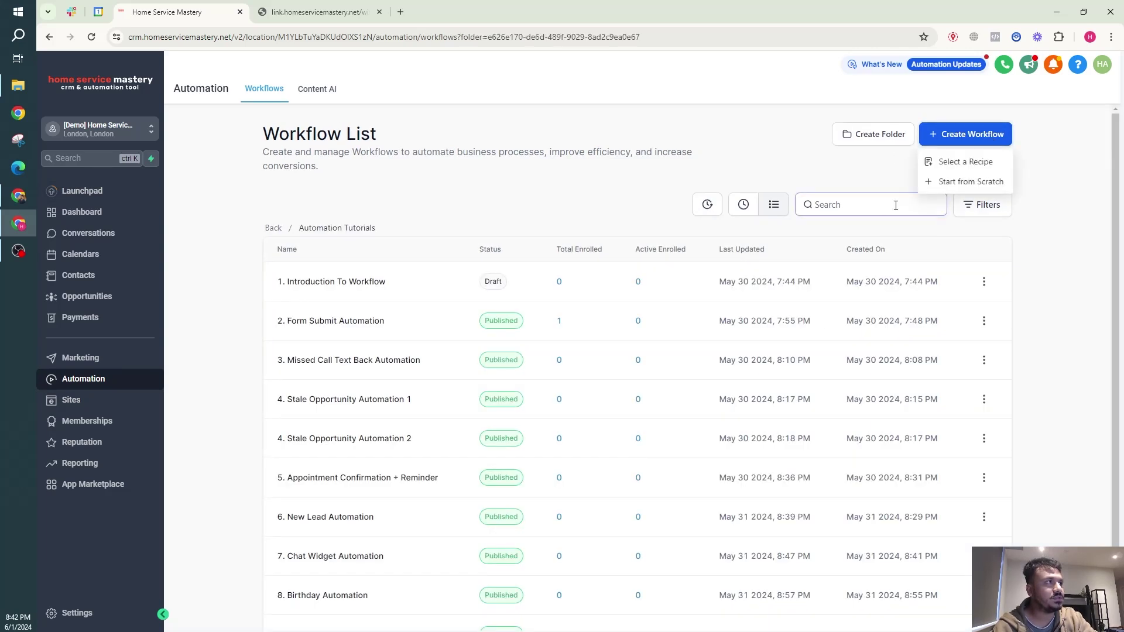
pyautogui.click(956, 182)
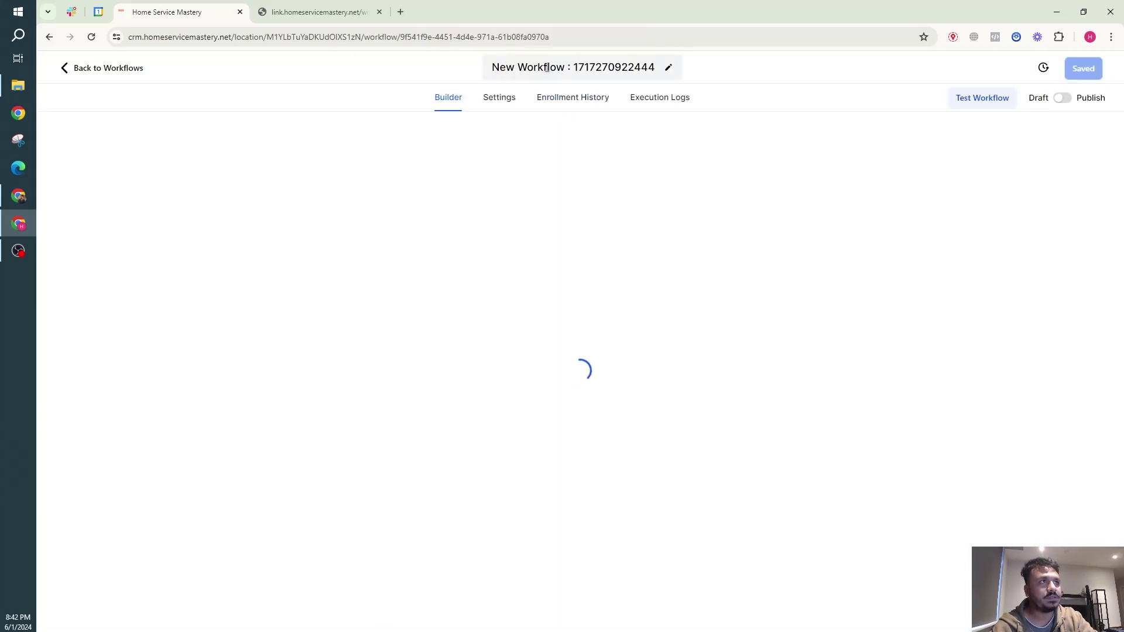
pyautogui.click(547, 67)
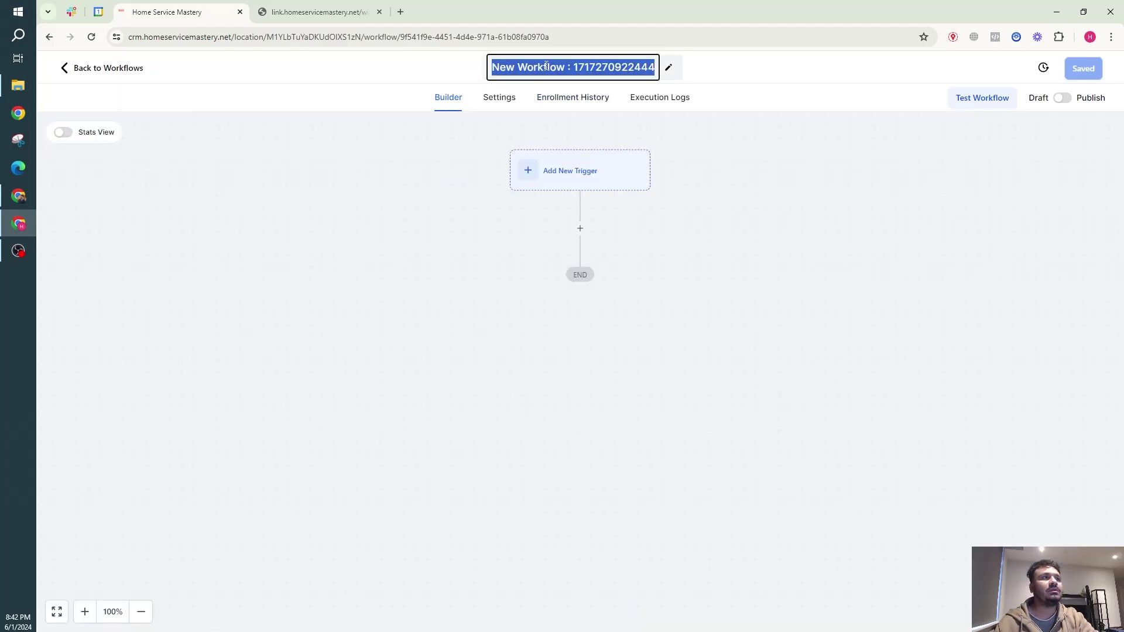
pyautogui.write('10. ')
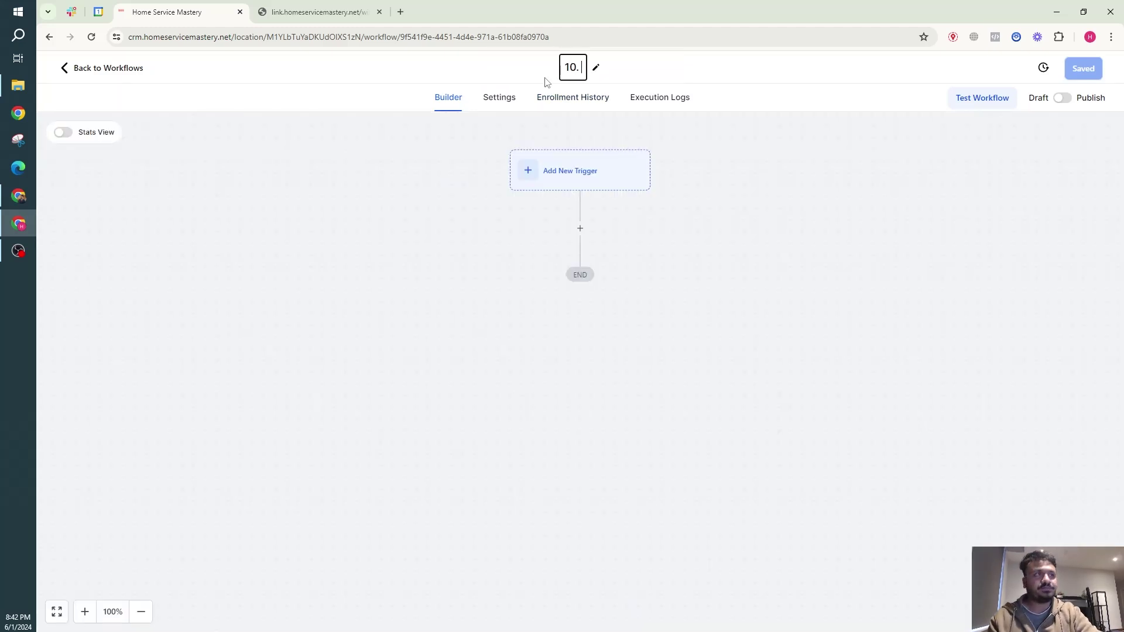
pyautogui.write('Product Pur')
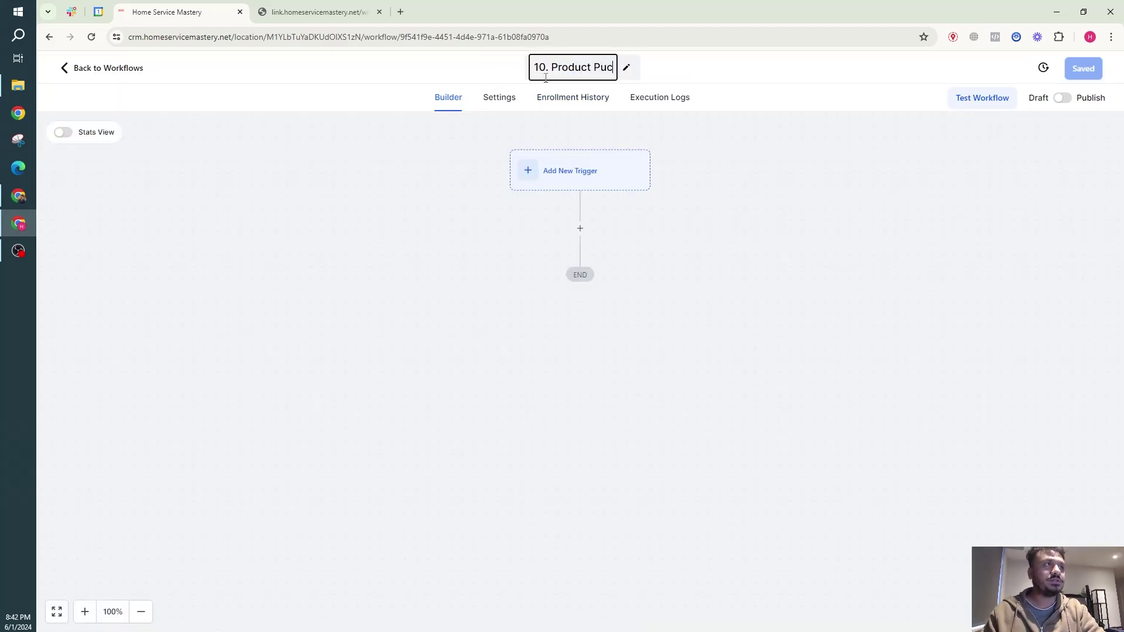
pyautogui.write('chase Automation')
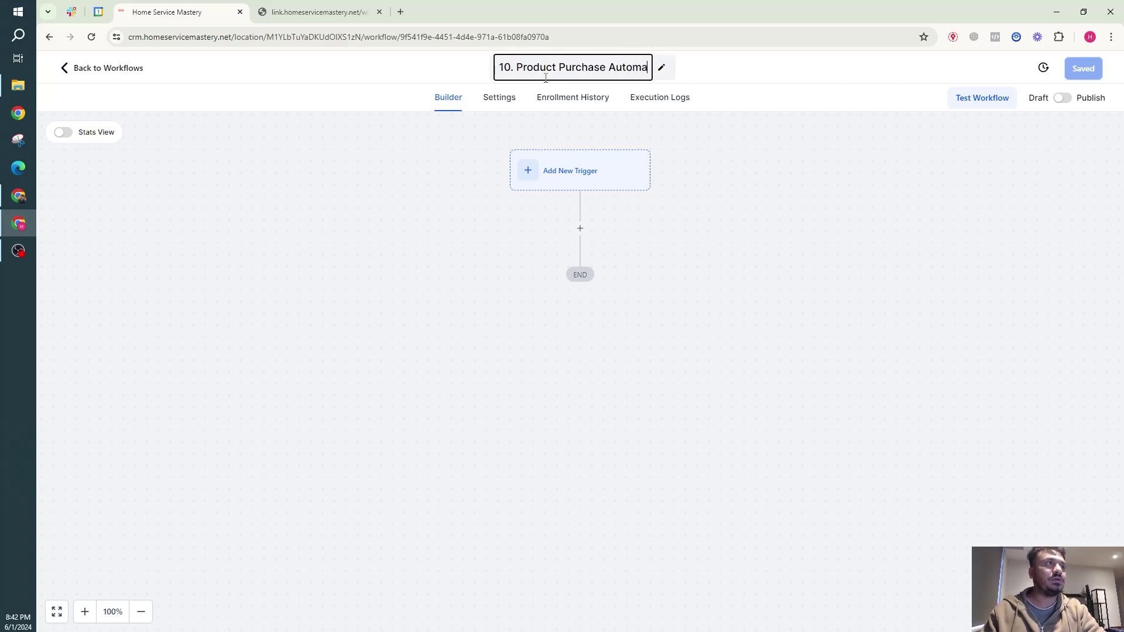
# Add a Form Submitted trigger filtered to Form is Website Development Service, and save it
pyautogui.click(571, 172)
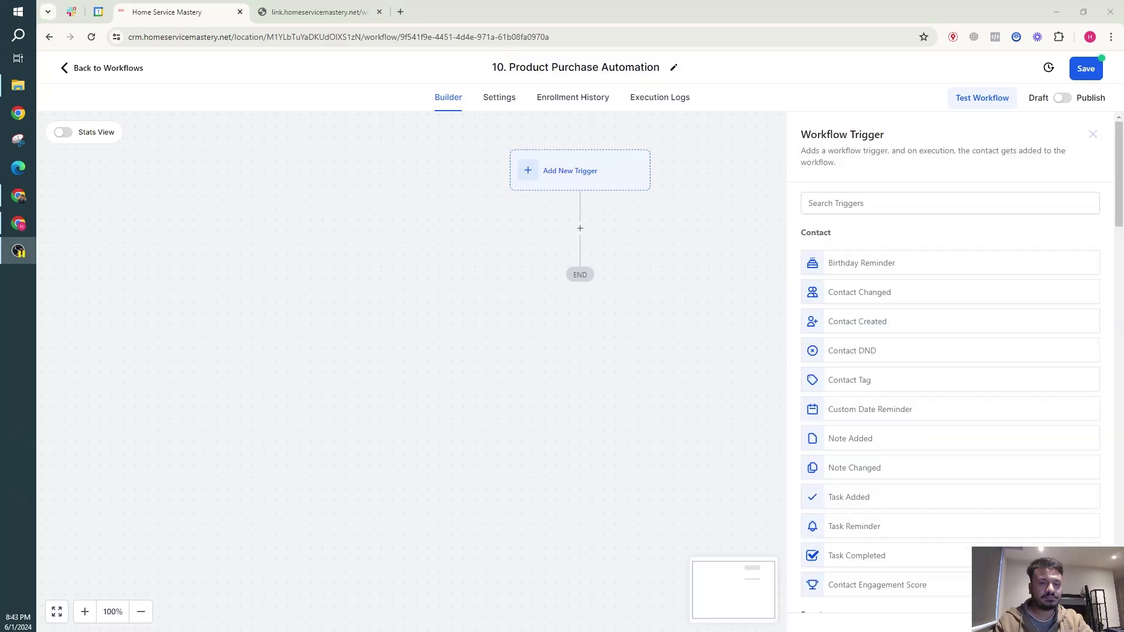
pyautogui.click(850, 198)
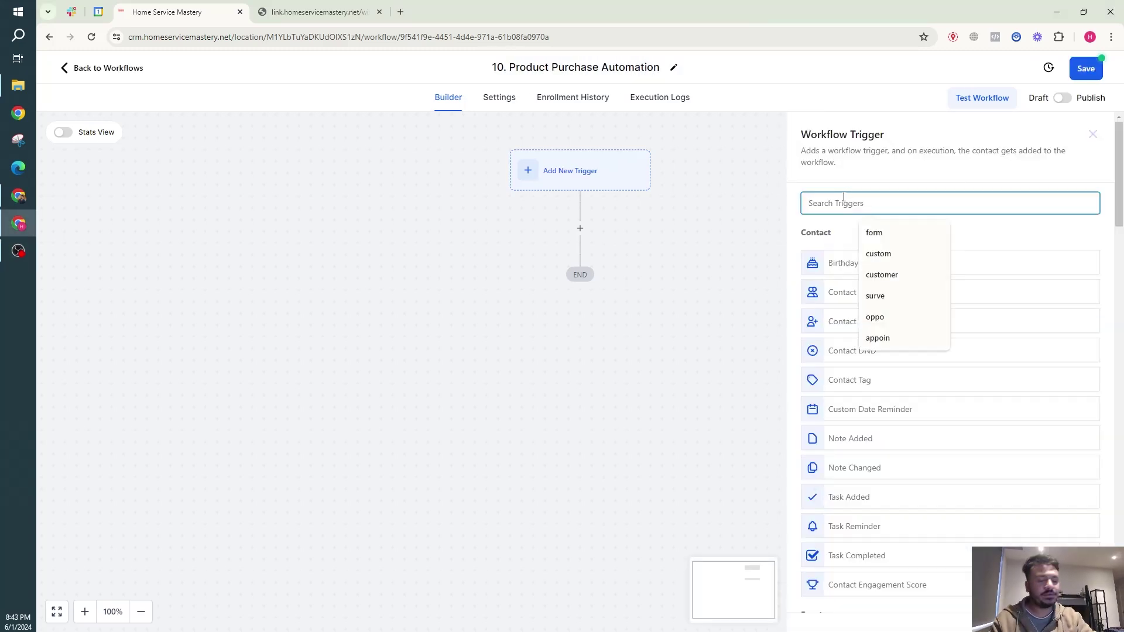
pyautogui.write('form')
pyautogui.click(851, 252)
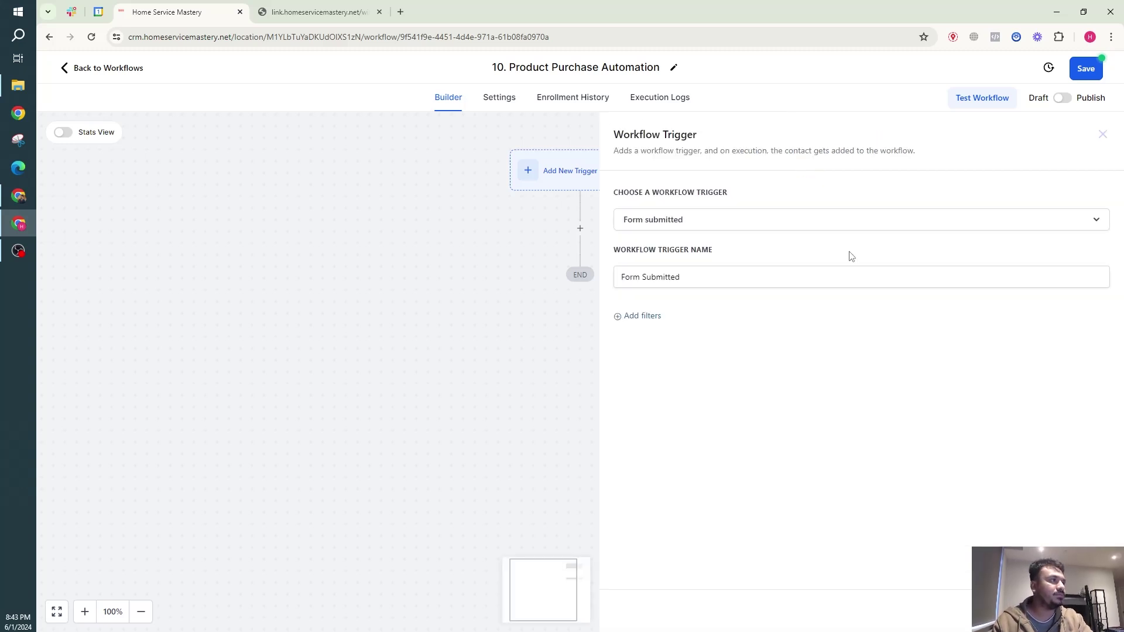
pyautogui.click(657, 319)
pyautogui.click(657, 328)
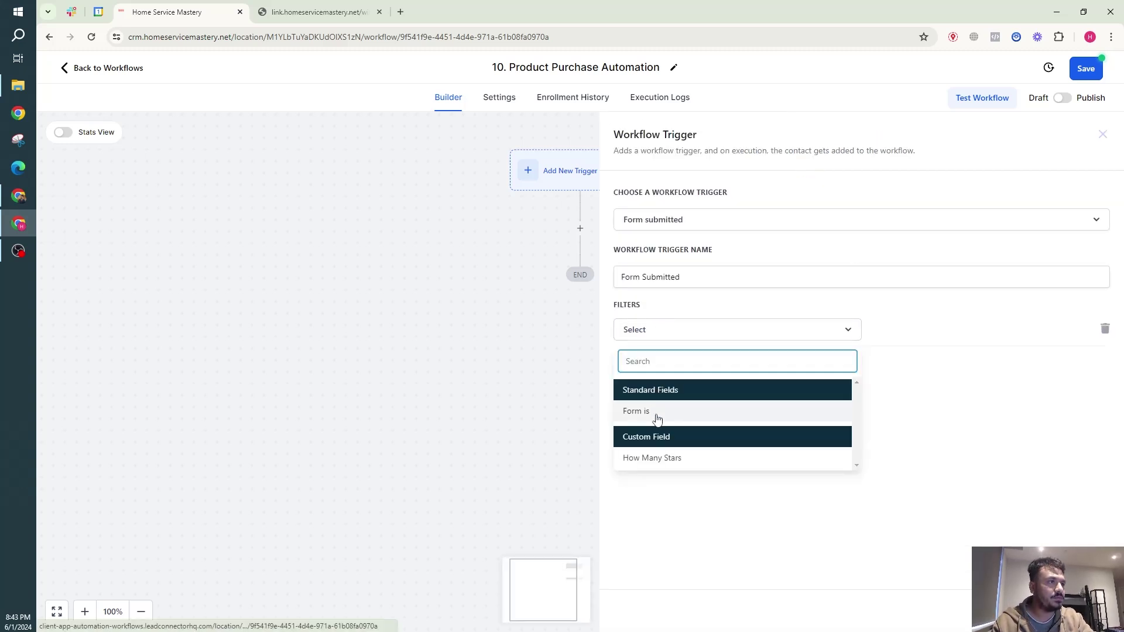
pyautogui.click(657, 413)
pyautogui.click(949, 337)
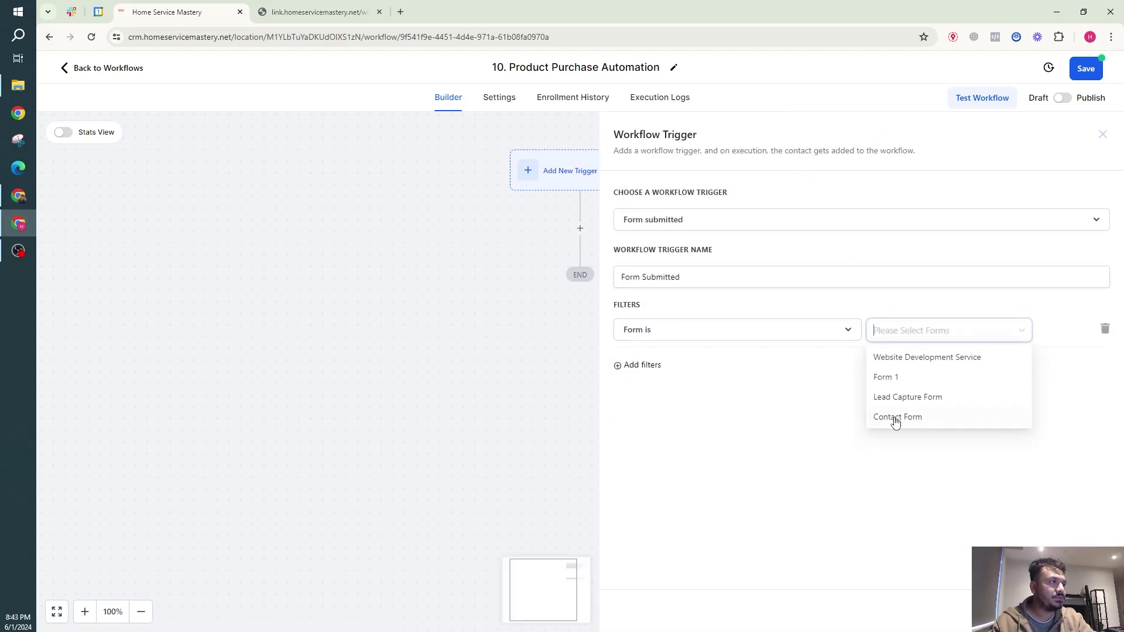
pyautogui.click(896, 359)
pyautogui.click(542, 239)
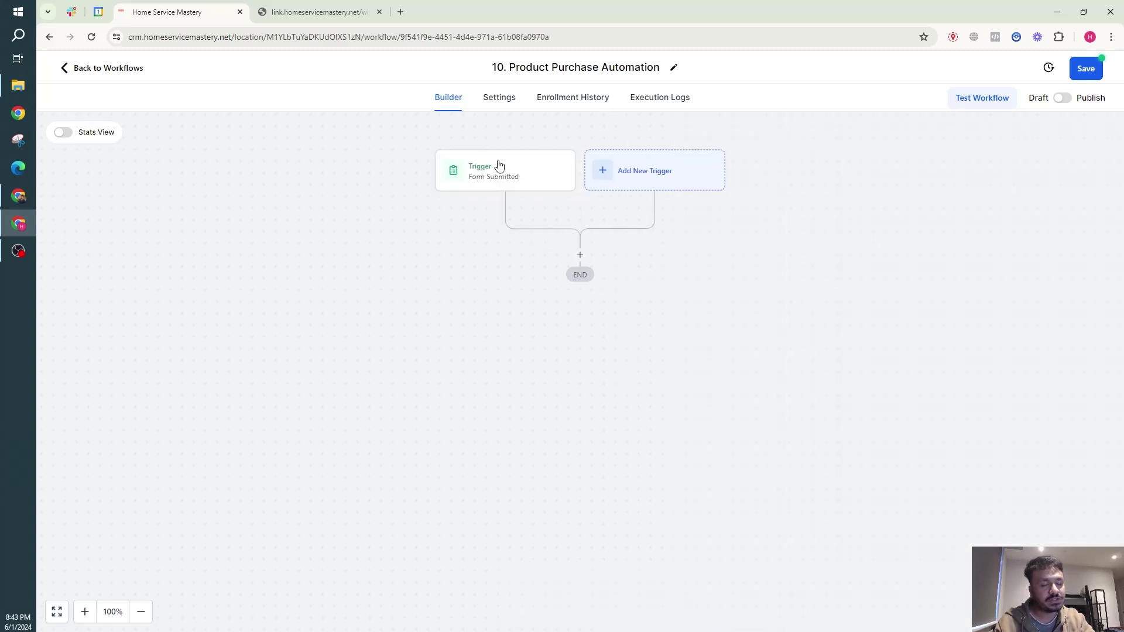
# Add an Assign To User action that assigns contacts to the listed user
pyautogui.click(581, 255)
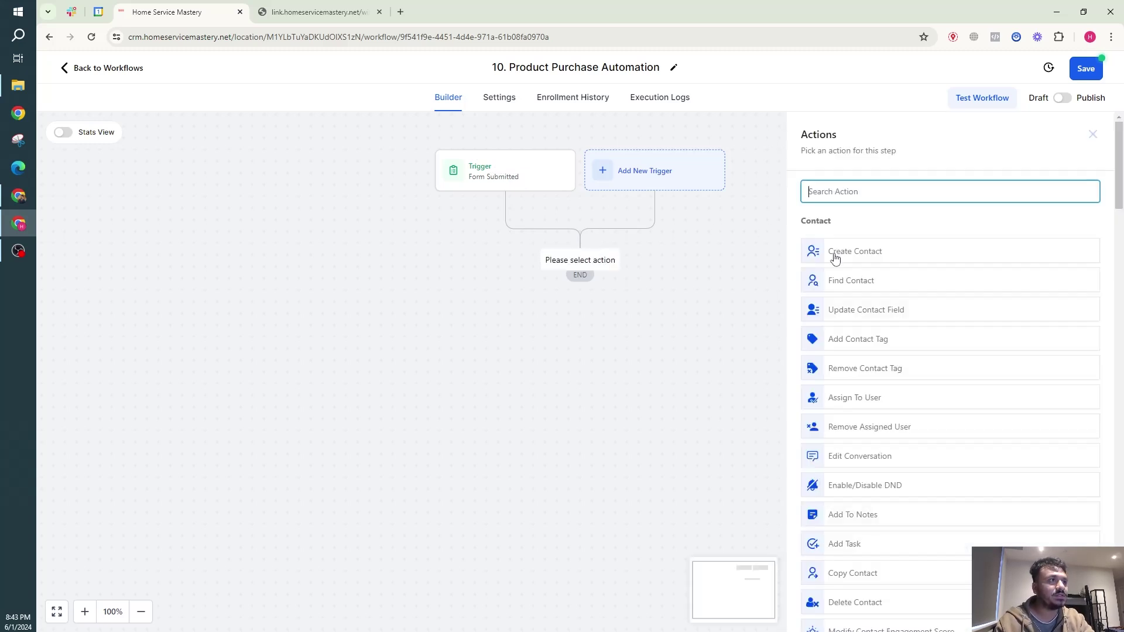
pyautogui.write('ass')
pyautogui.click(869, 241)
pyautogui.click(847, 282)
pyautogui.click(834, 328)
pyautogui.rightClick(873, 270)
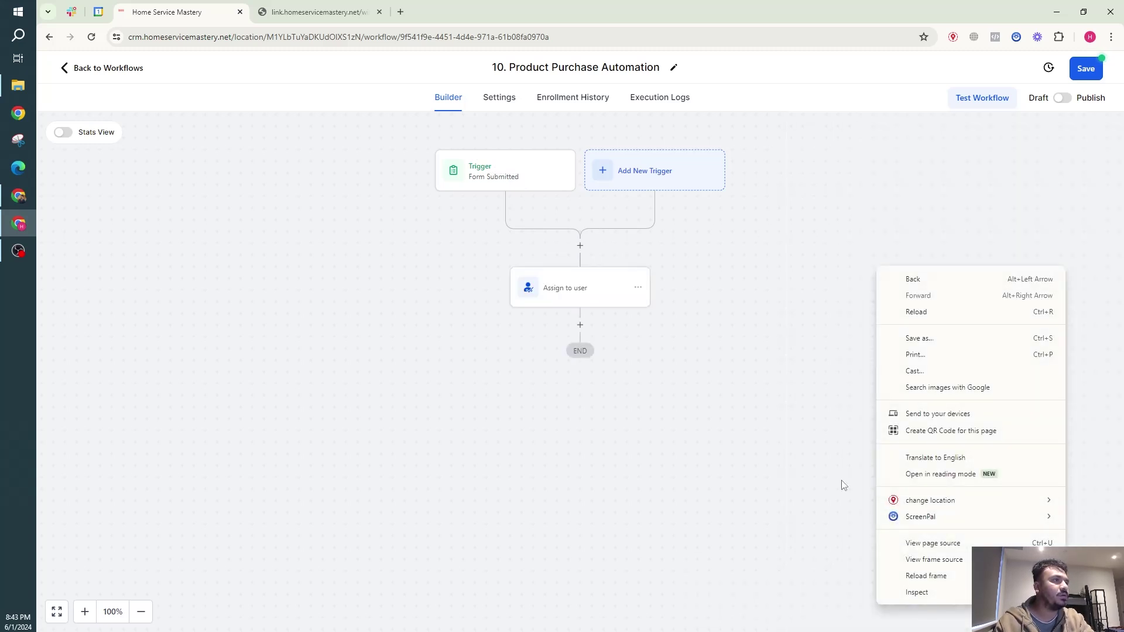
pyautogui.click(762, 385)
# Add an Internal Notification email from HSM CRM and the company address, sent to Assigned User
pyautogui.click(577, 324)
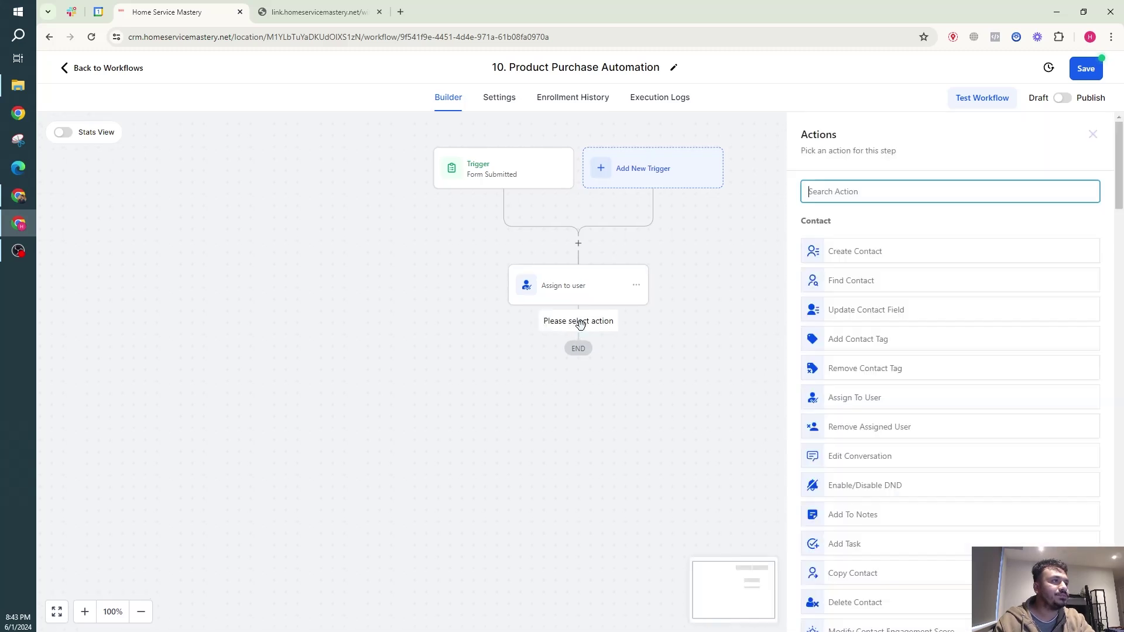
pyautogui.write('noti')
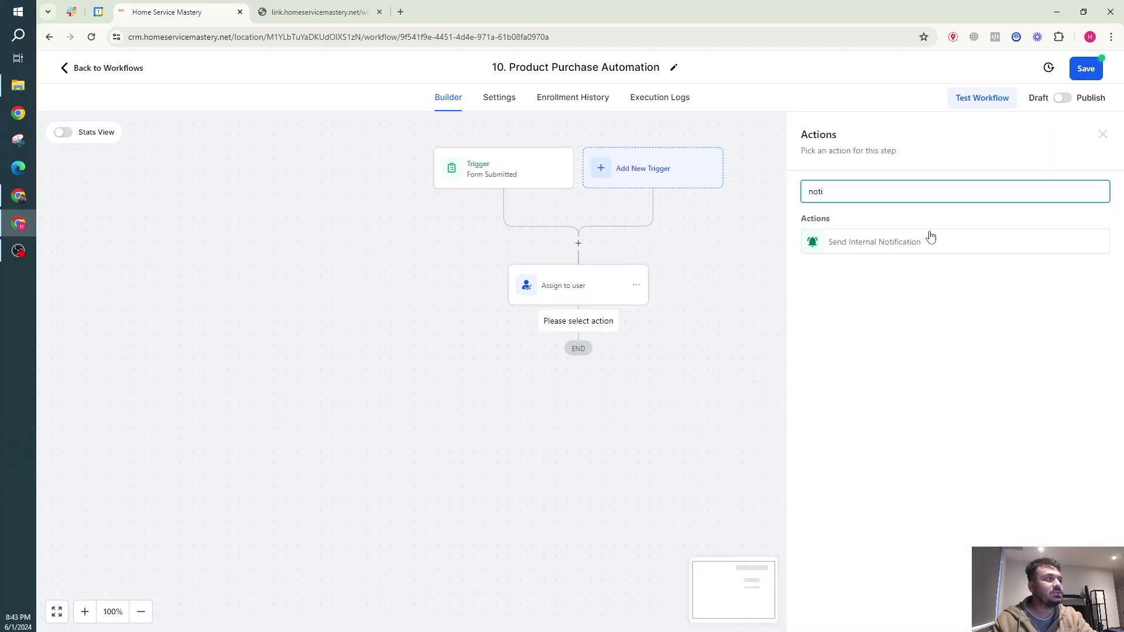
pyautogui.click(931, 240)
pyautogui.click(841, 272)
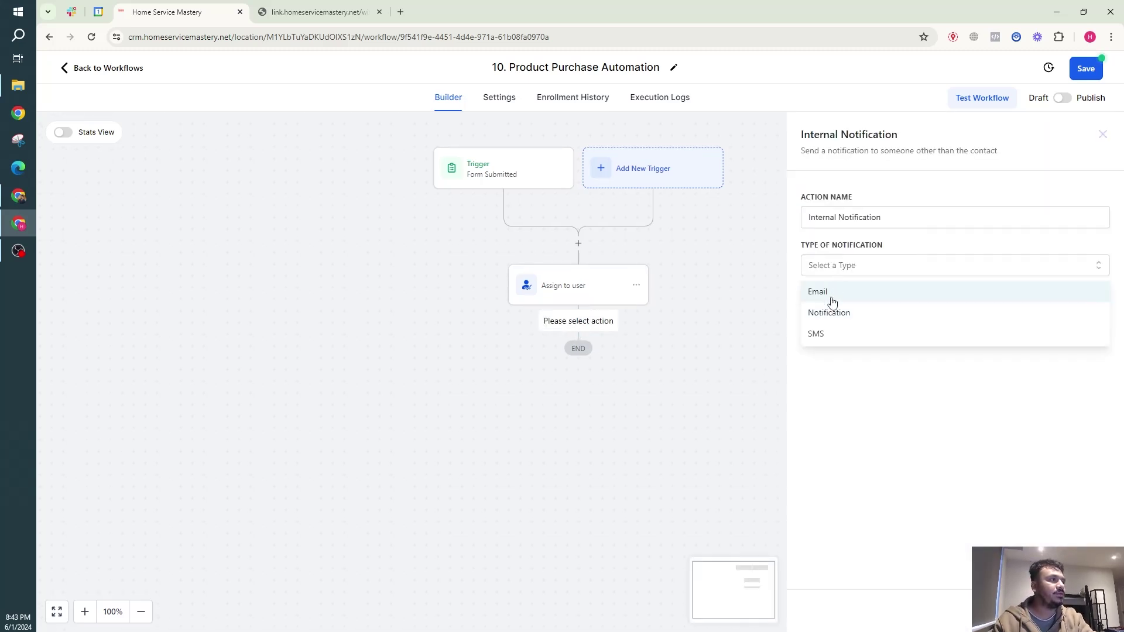
pyautogui.click(819, 293)
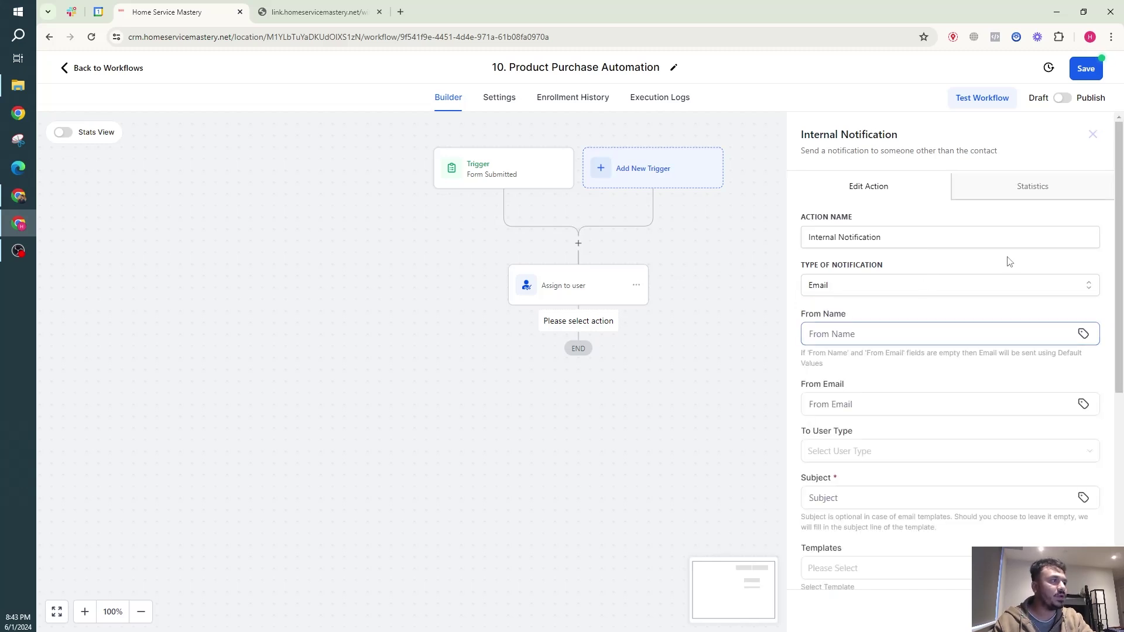
pyautogui.click(853, 334)
pyautogui.click(881, 387)
pyautogui.click(872, 403)
pyautogui.click(907, 457)
pyautogui.click(844, 462)
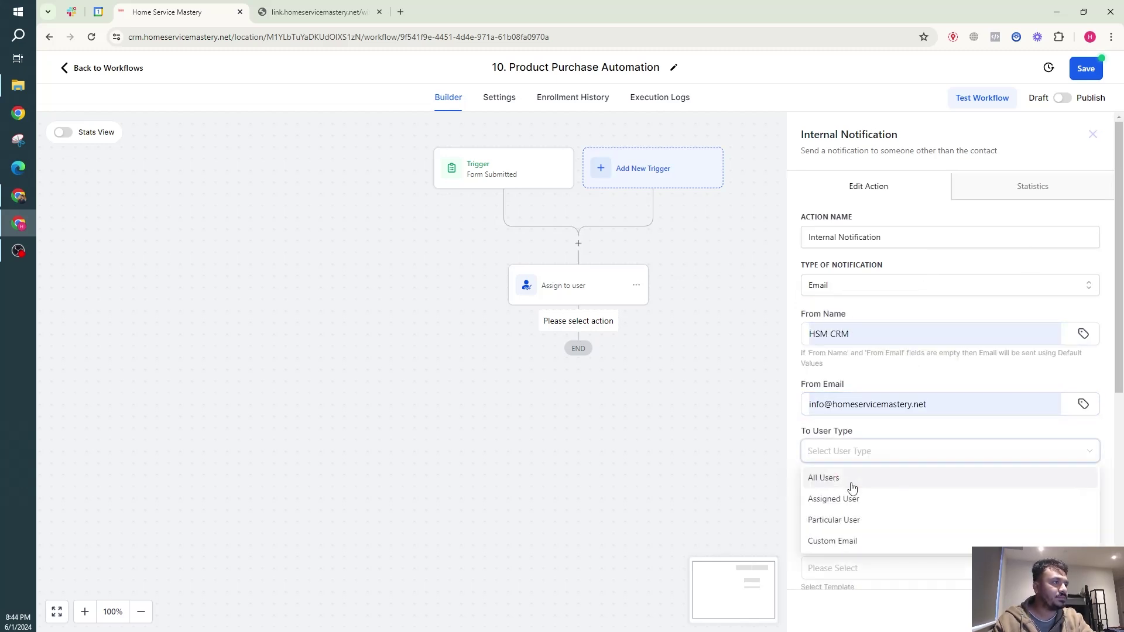
pyautogui.click(852, 497)
# Set the email subject to 'New Website Development Service Purchase'
pyautogui.scroll(-3, 849, 486)
pyautogui.click(840, 323)
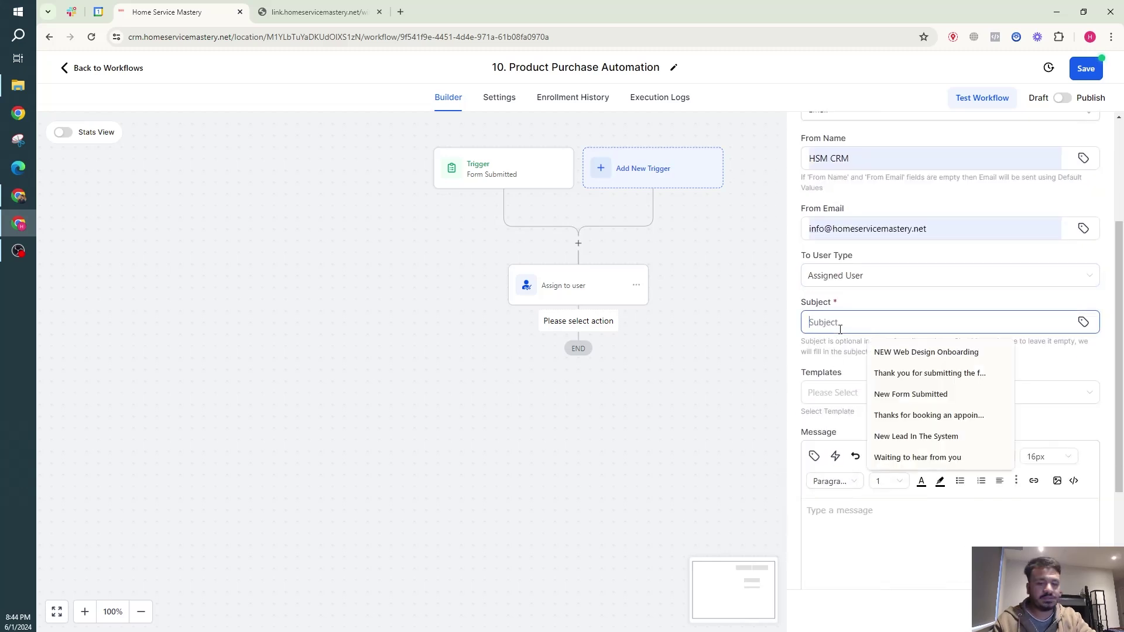
pyautogui.write('New Website Development Service P')
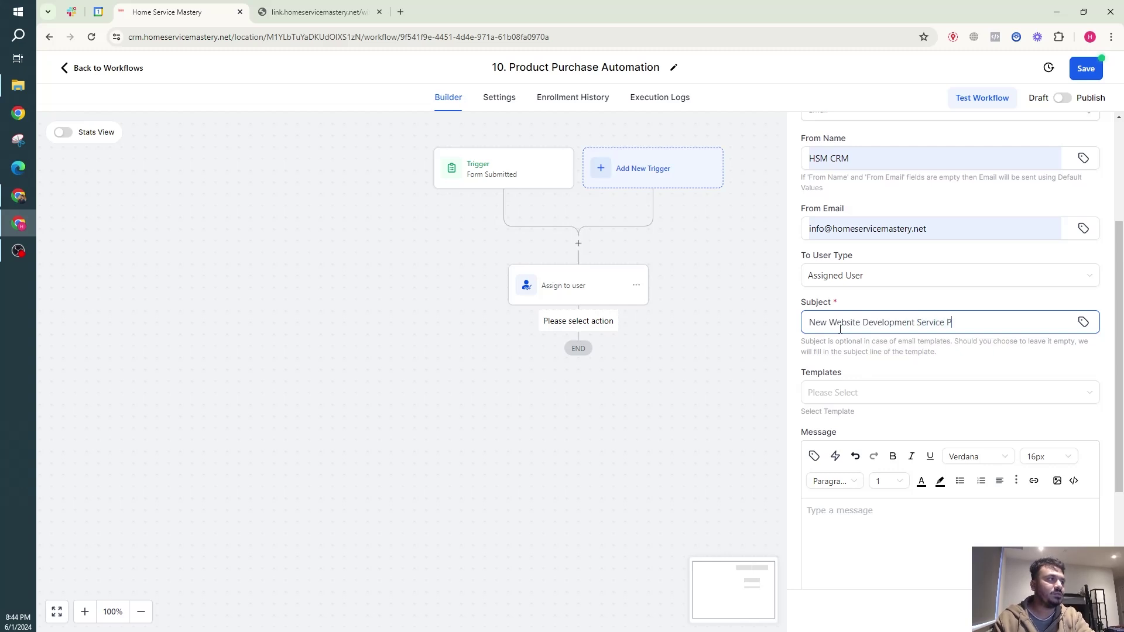
pyautogui.write('urchase')
pyautogui.scroll(-3, 895, 332)
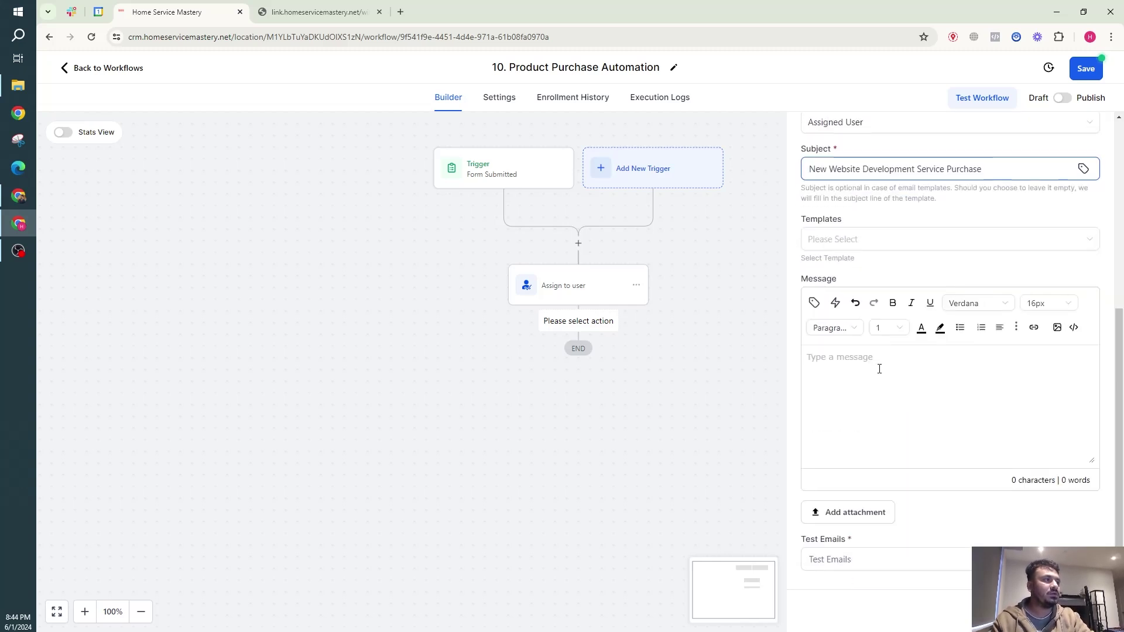
# Write the message 'Hi' with contact name and email tags, 'just purchased a $1000 website'
pyautogui.click(861, 381)
pyautogui.write('Hi,')
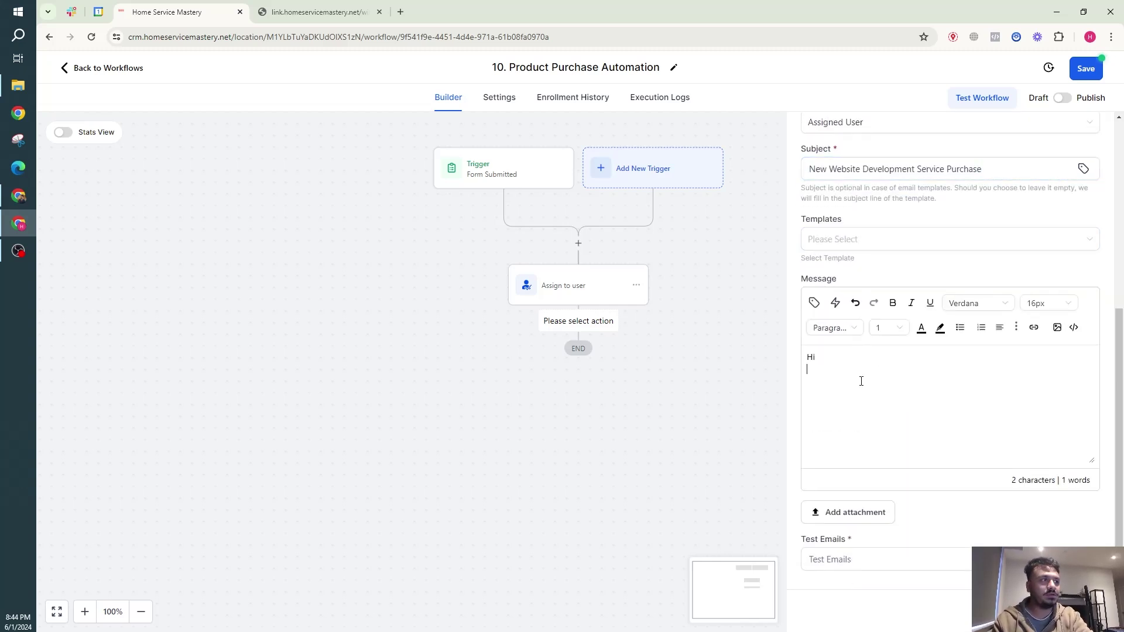
pyautogui.click(814, 303)
pyautogui.click(761, 362)
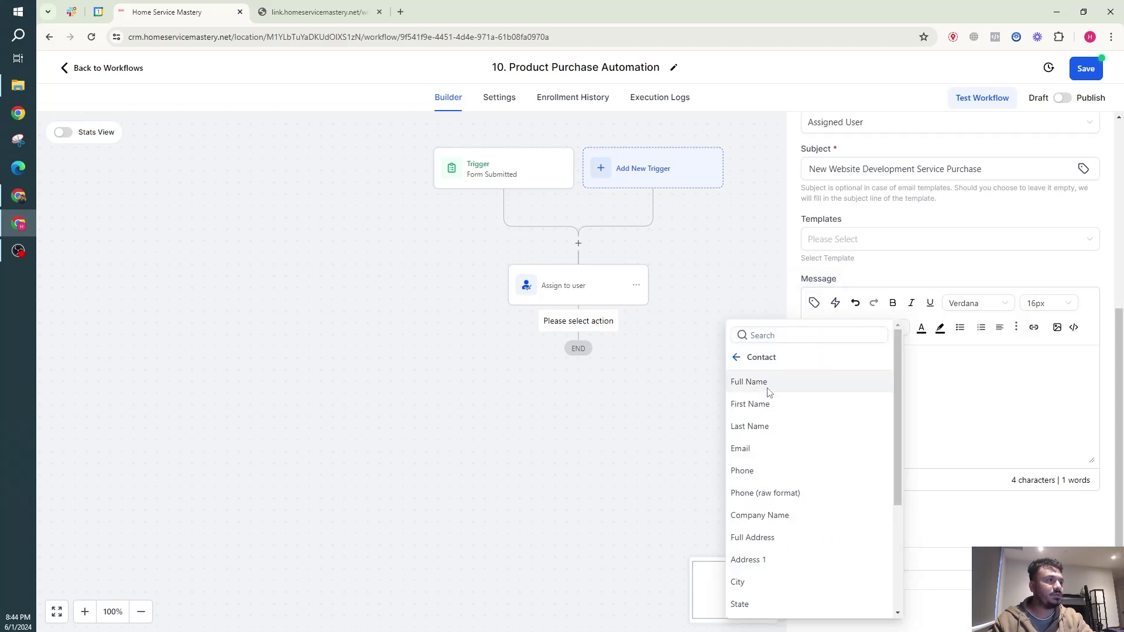
pyautogui.click(771, 384)
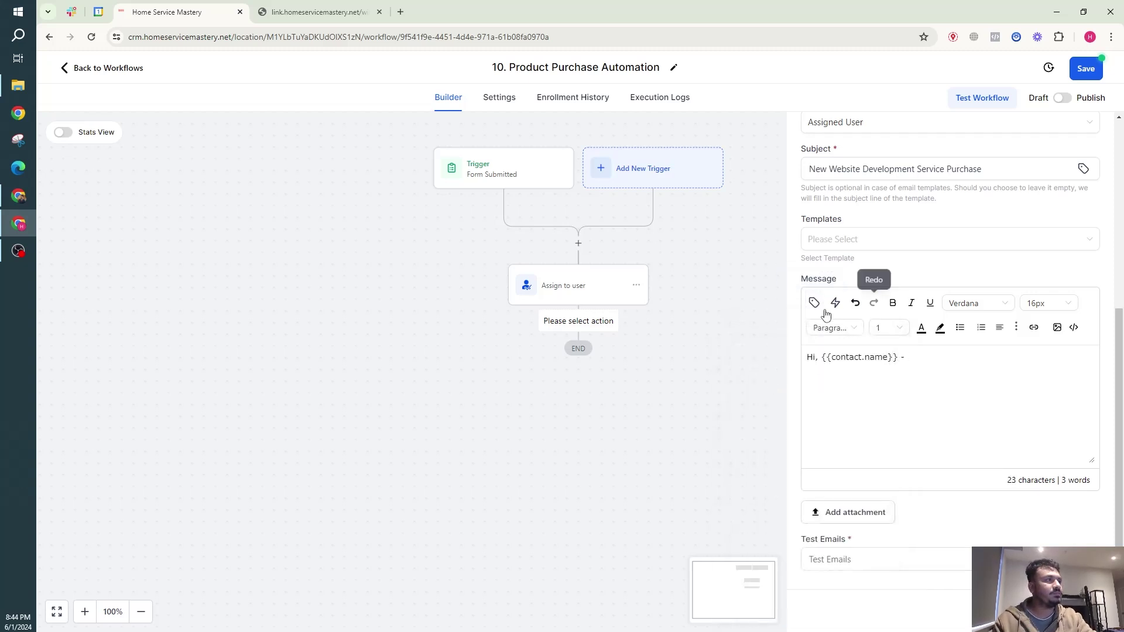
pyautogui.click(814, 303)
pyautogui.click(761, 359)
pyautogui.click(817, 452)
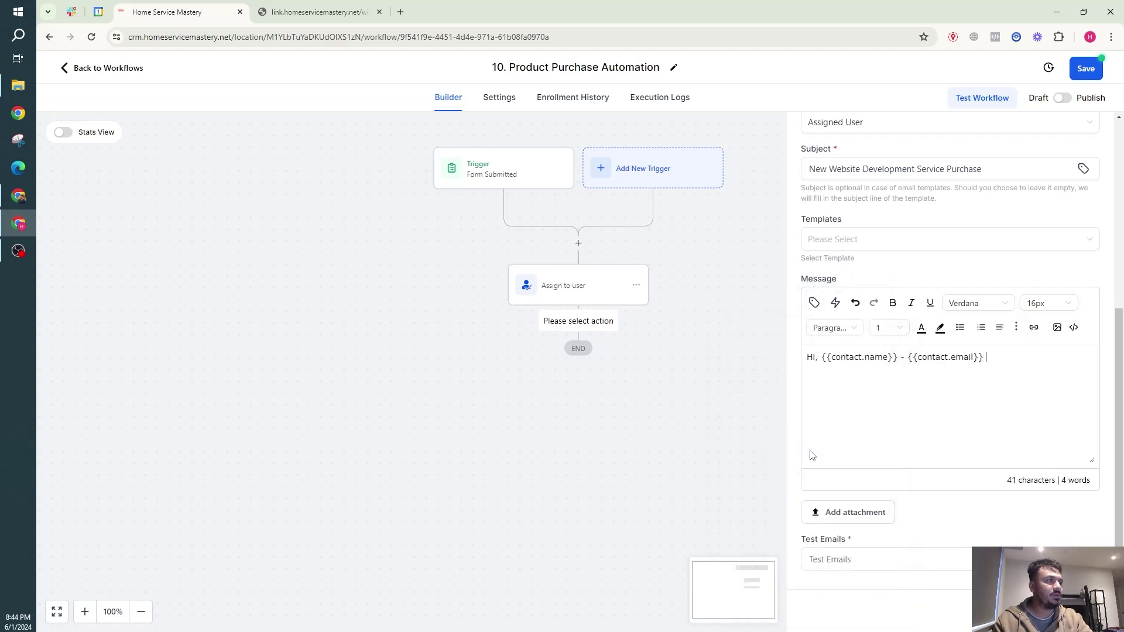
pyautogui.write('just purchased a $1000')
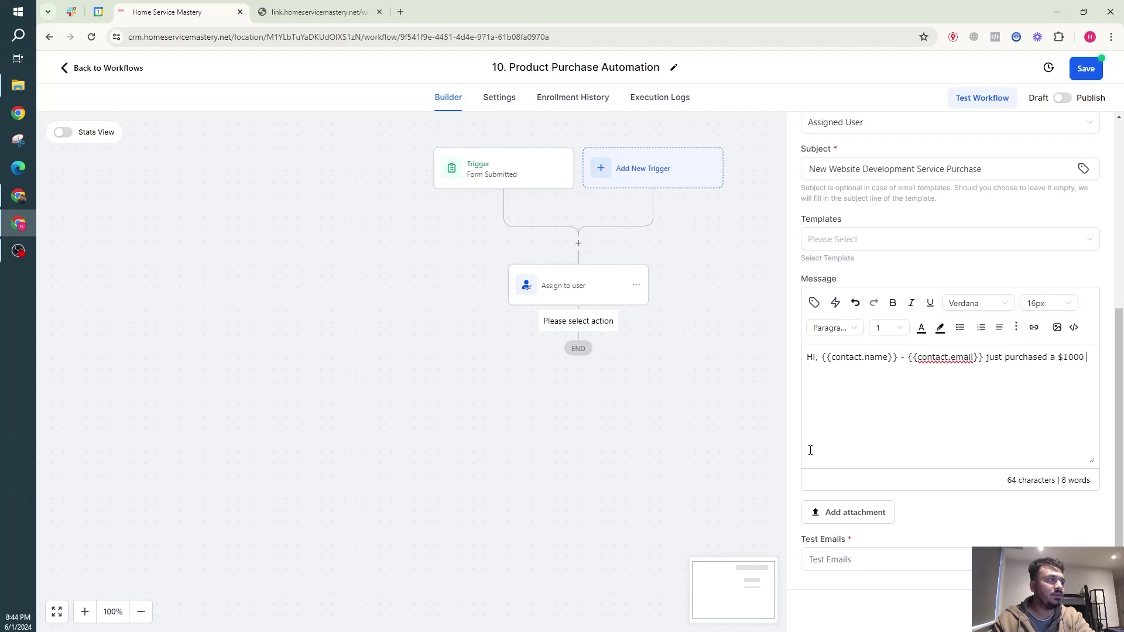
pyautogui.write(' website.')
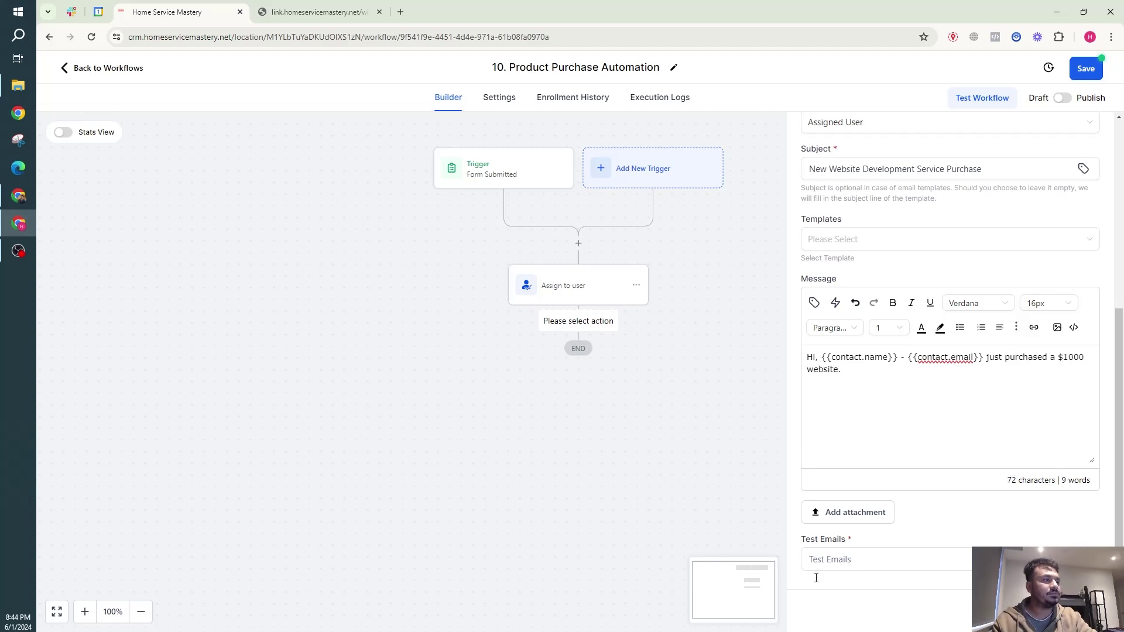
# Add a Wait step after Internal Notification with a 0.5-minute duration
pyautogui.click(1071, 611)
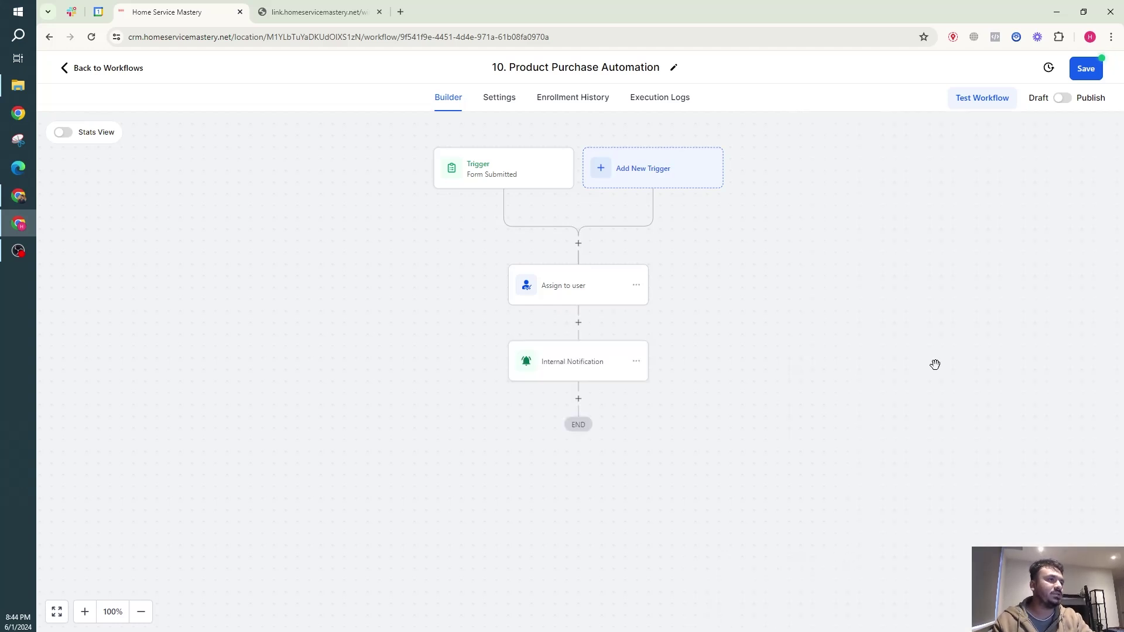
pyautogui.click(579, 398)
pyautogui.write('wa')
pyautogui.click(865, 242)
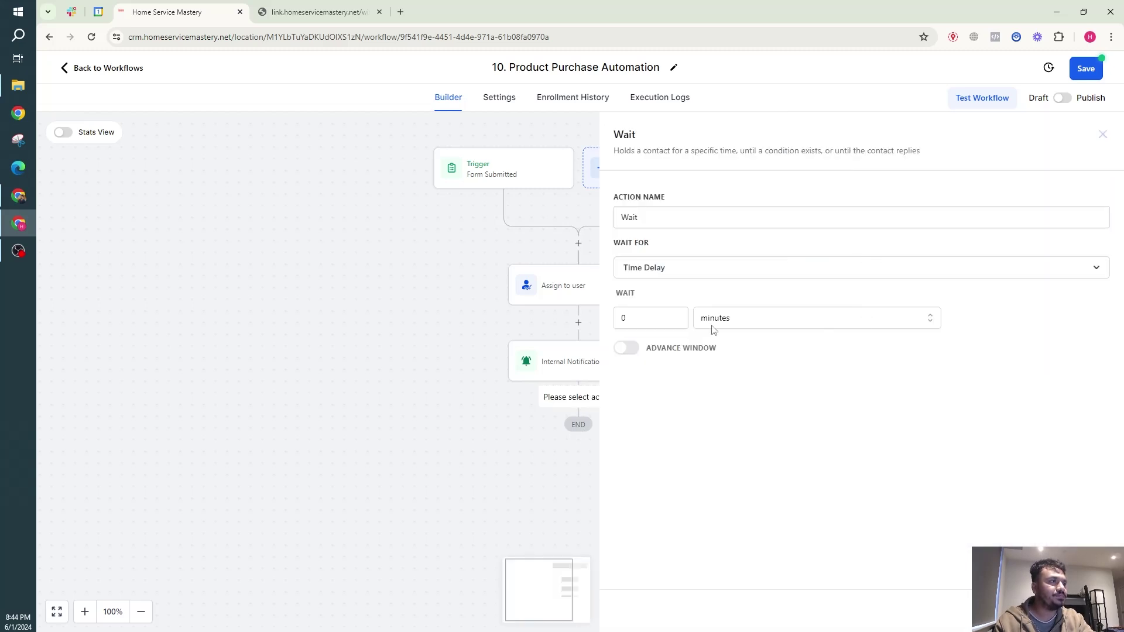
pyautogui.doubleClick(623, 316)
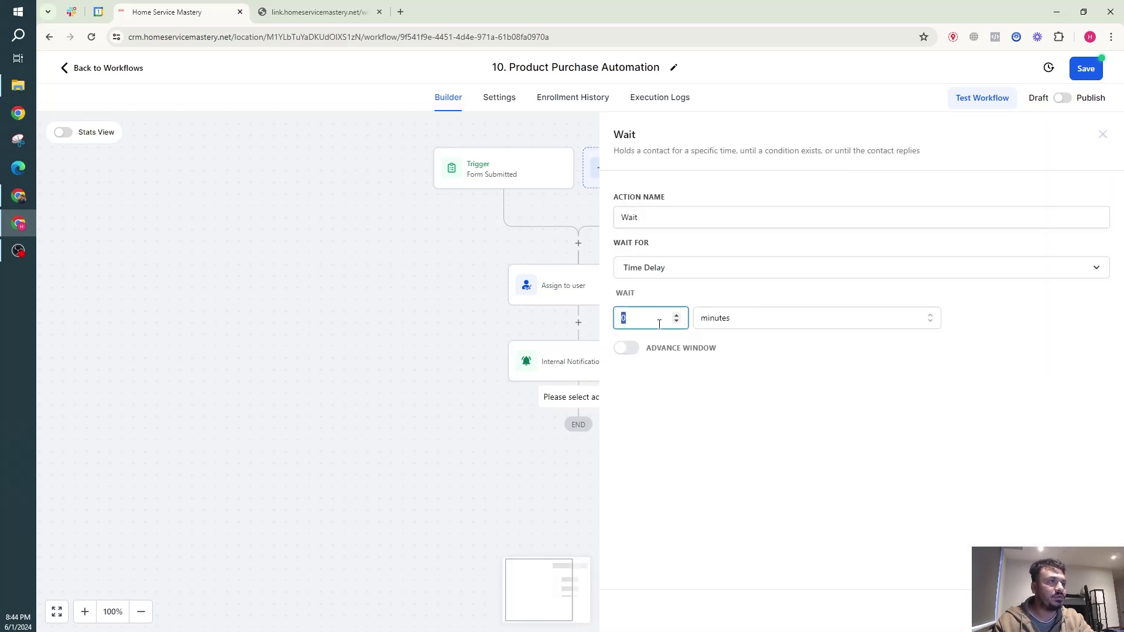
pyautogui.write('5')
pyautogui.press('Return')
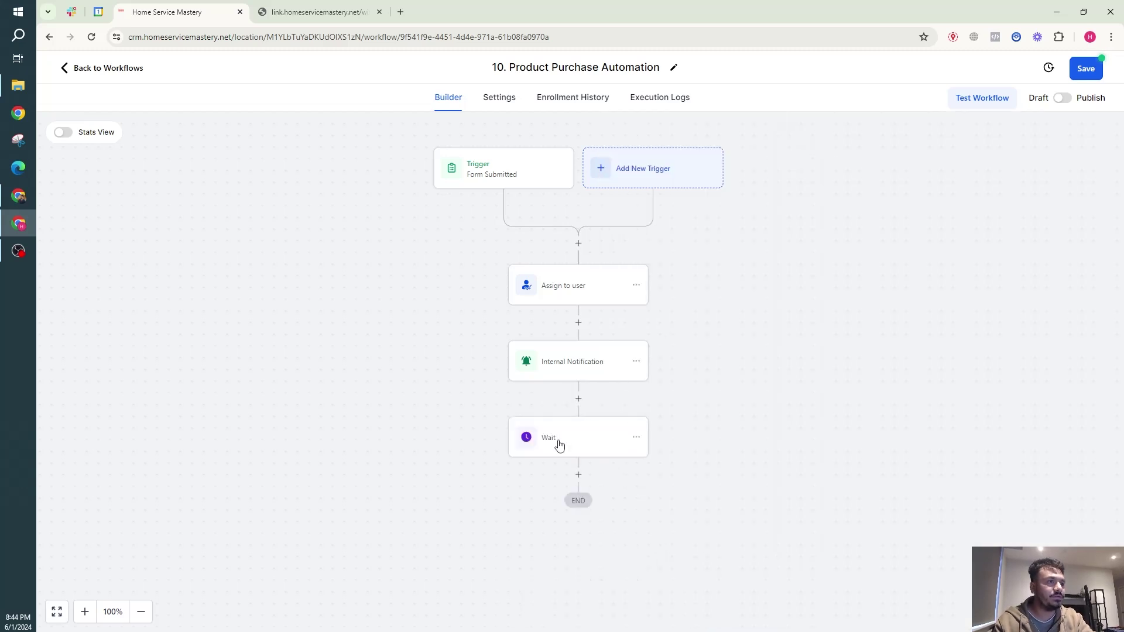
# Rename the wait step to 'Wait a few seconds'
pyautogui.click(557, 445)
pyautogui.click(682, 211)
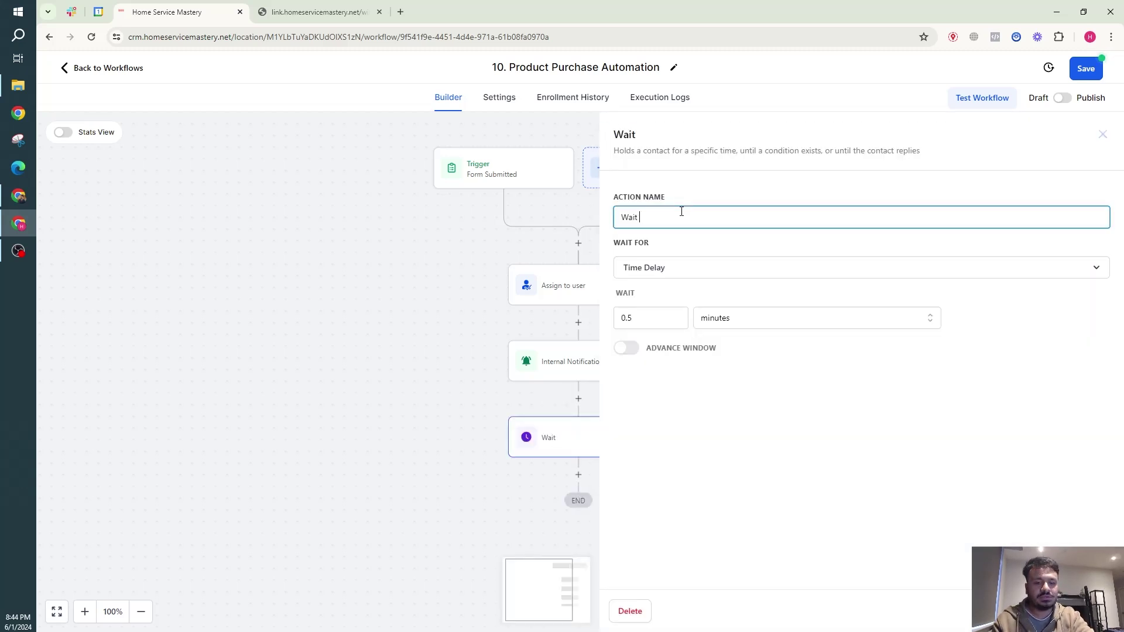
pyautogui.write('a few seconds')
pyautogui.click(1078, 611)
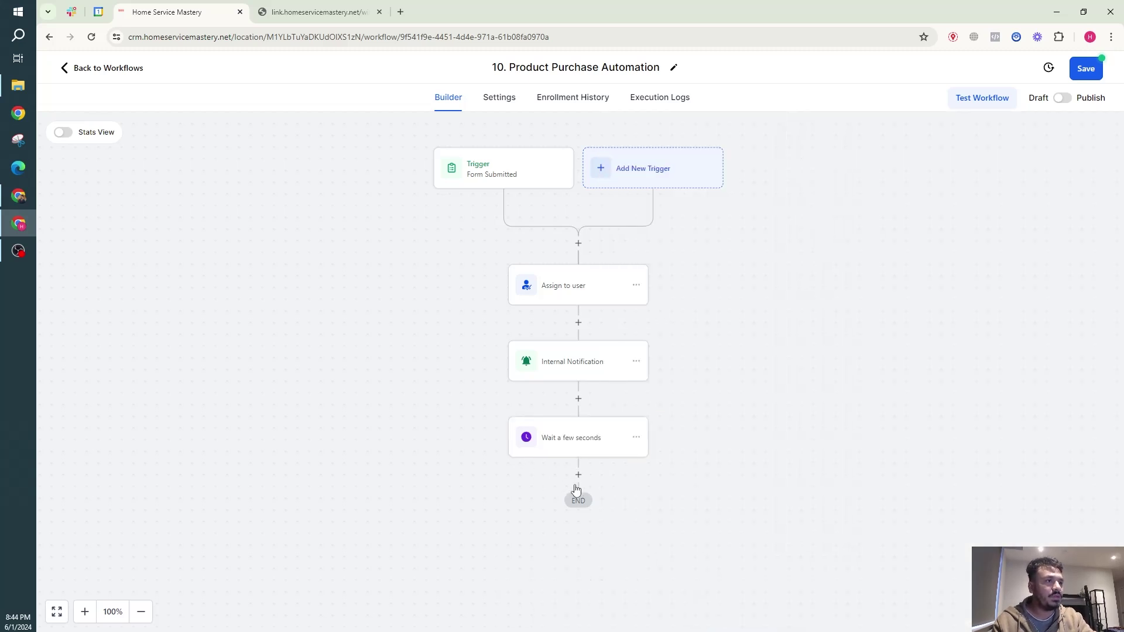
# Add a Send Email step after the wait, with sender name, sender e-mail and subject 'Your purchase is confirmed'
pyautogui.click(579, 475)
pyautogui.write('se')
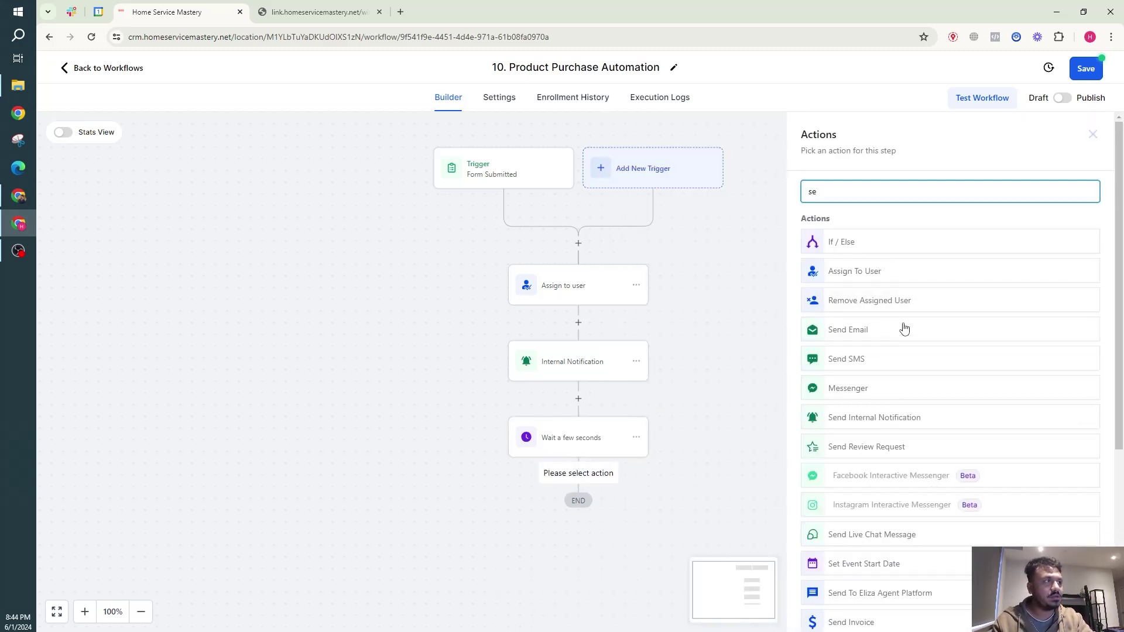
pyautogui.click(859, 322)
pyautogui.click(856, 284)
pyautogui.click(896, 334)
pyautogui.click(896, 313)
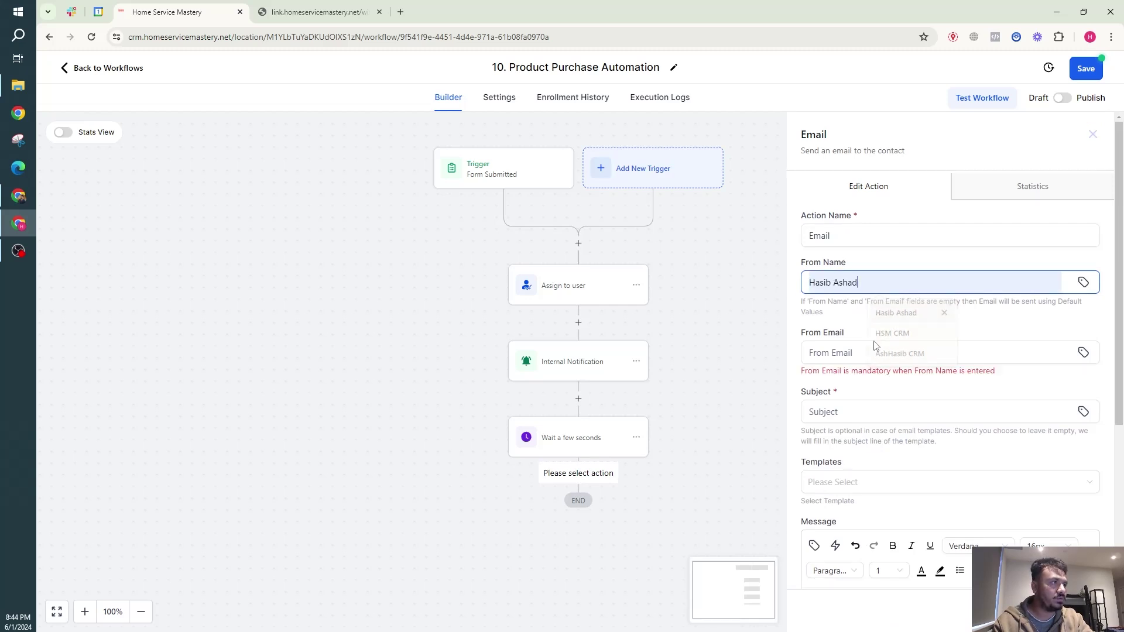
pyautogui.click(871, 353)
pyautogui.click(878, 382)
pyautogui.click(844, 403)
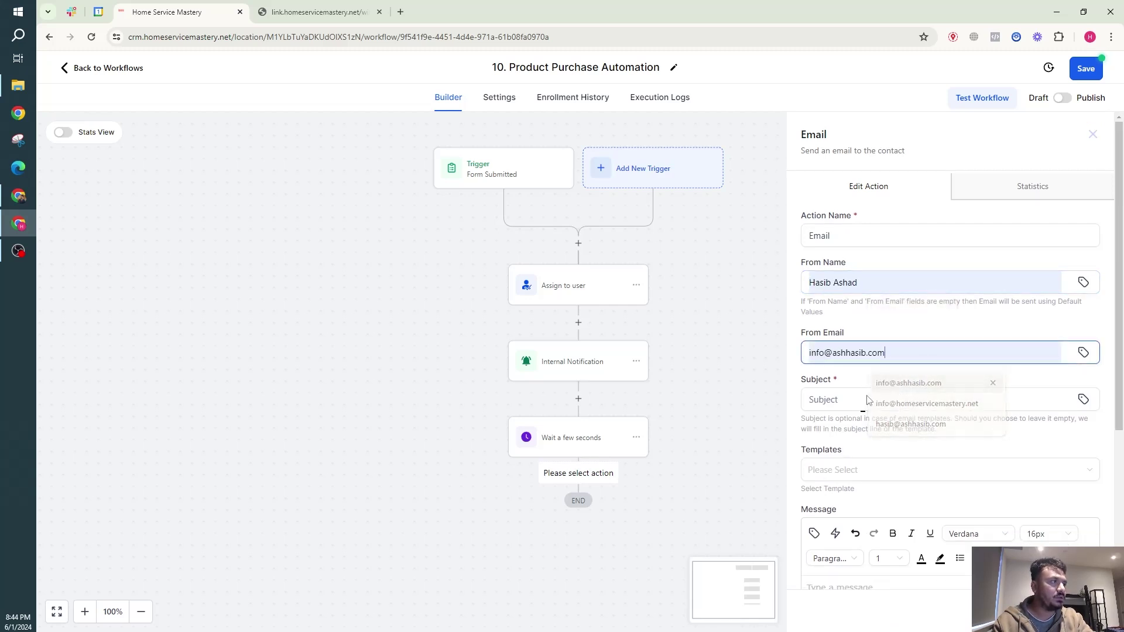
pyautogui.write('Your purchase is confirmed!')
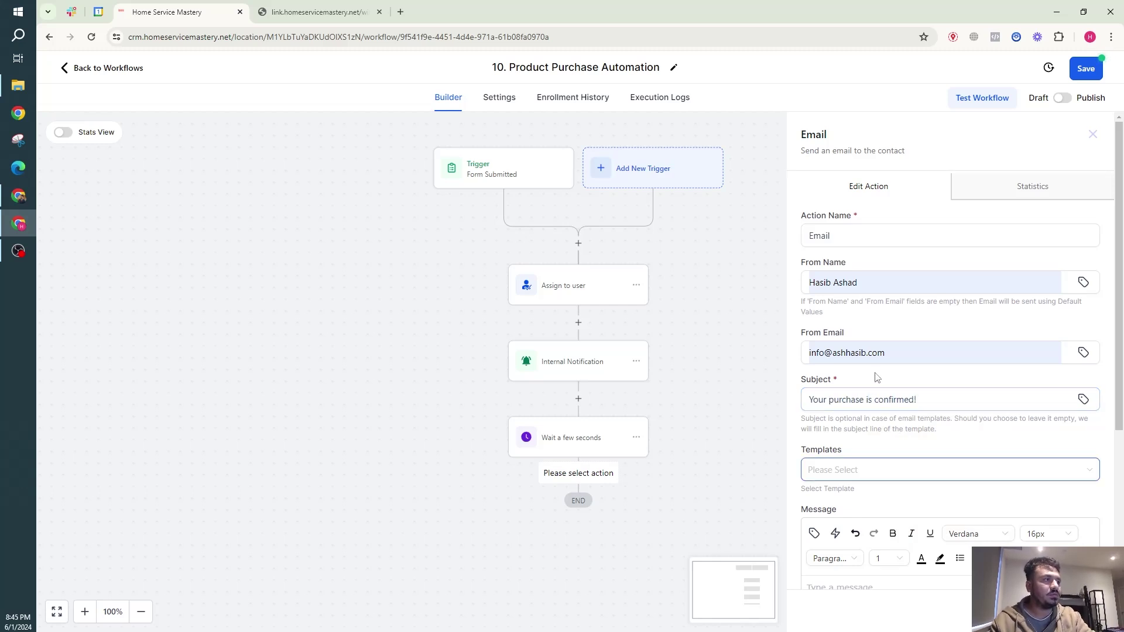
# Write the body 'Hi {{contact.first_name}}', a purchase thank-you promising follow-up questions, plus a signature
pyautogui.scroll(-3, 953, 387)
pyautogui.click(876, 422)
pyautogui.write('Hi')
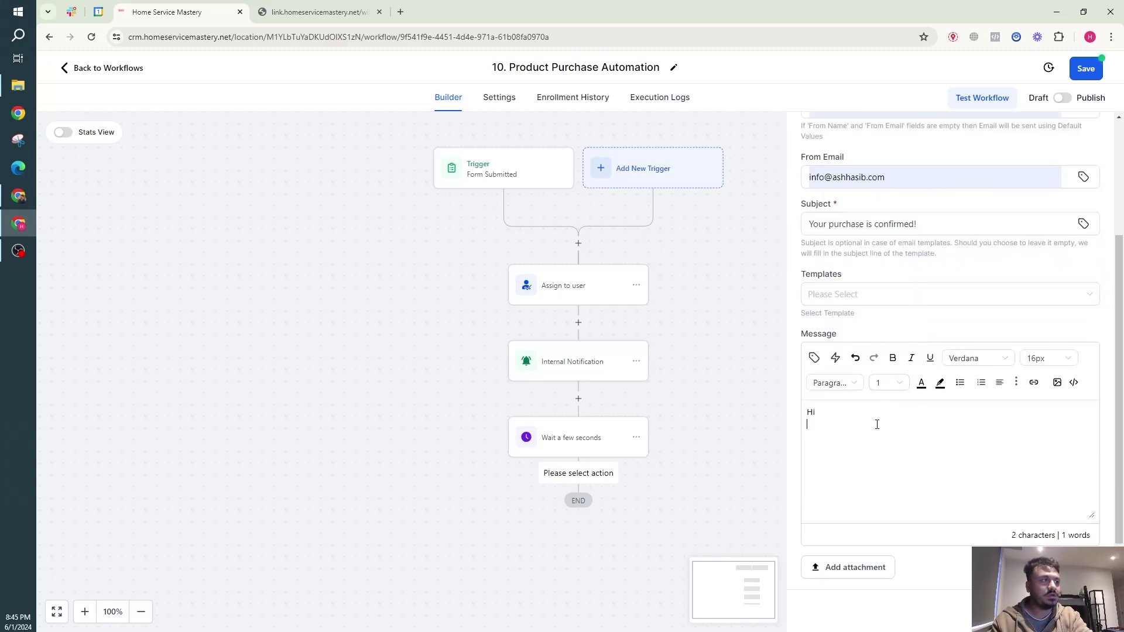
pyautogui.click(814, 358)
pyautogui.click(767, 130)
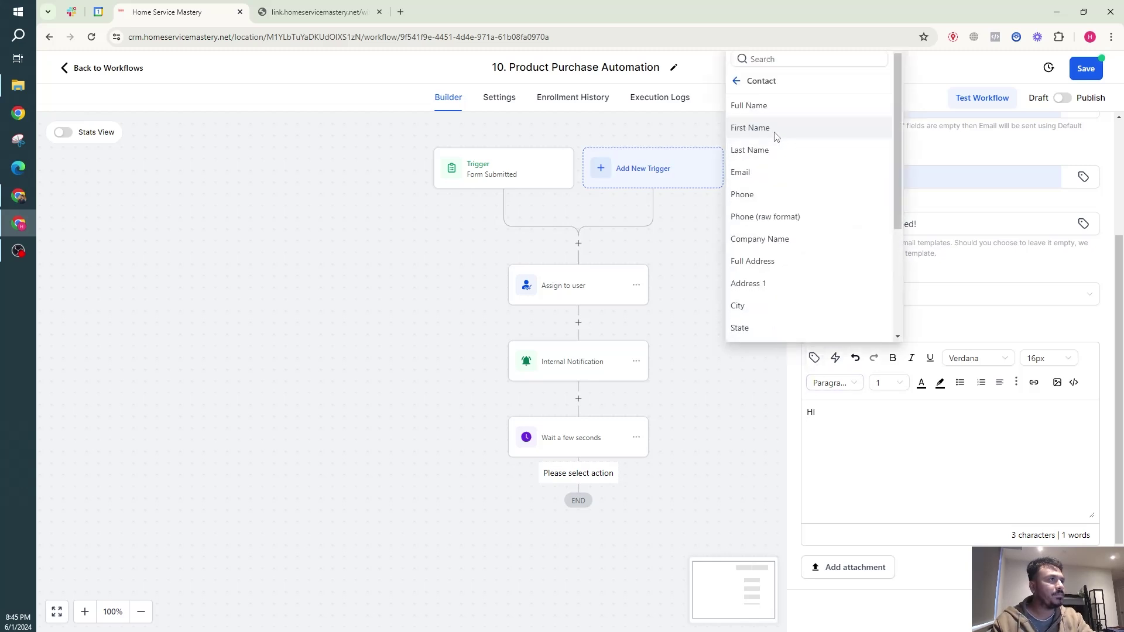
pyautogui.click(763, 128)
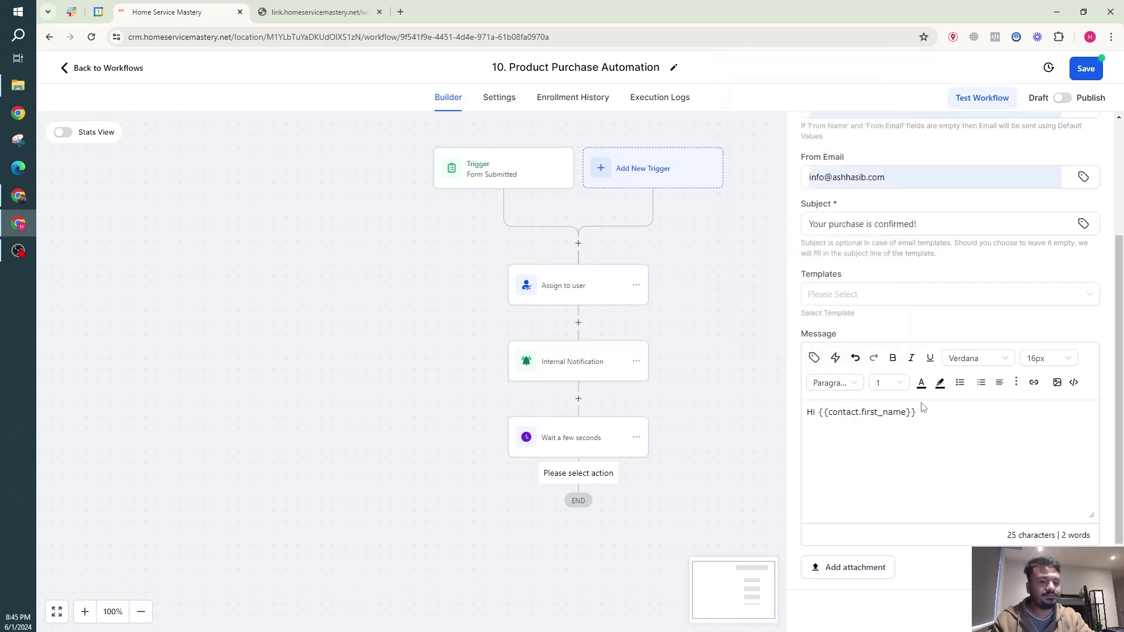
pyautogui.press('Return')
pyautogui.write('Thank you for your purchase')
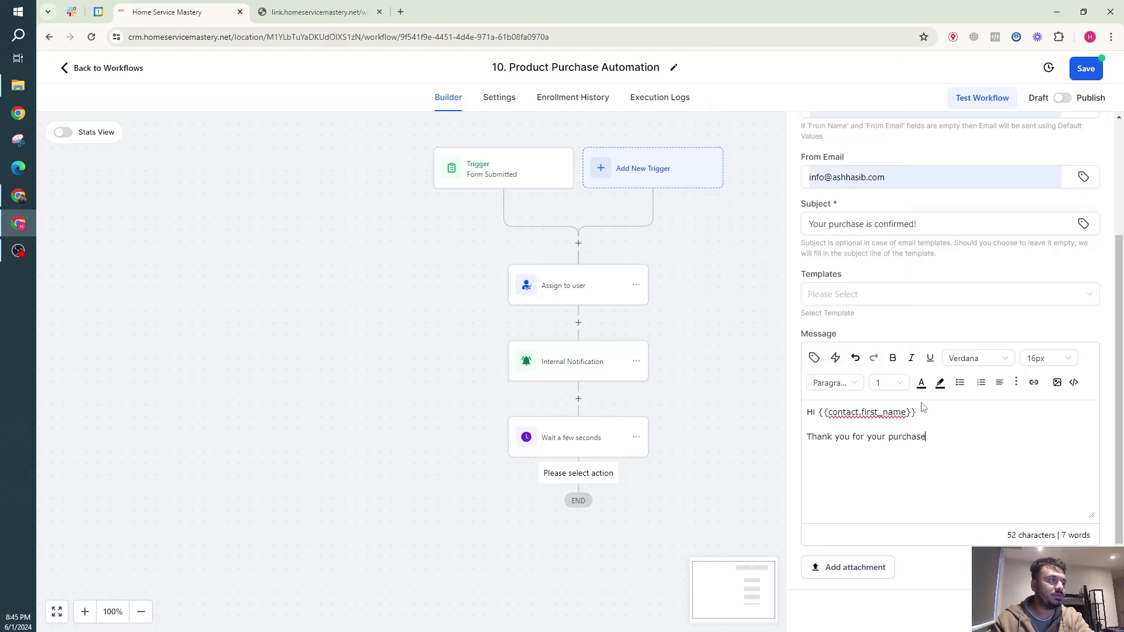
pyautogui.write('. I will get back to ')
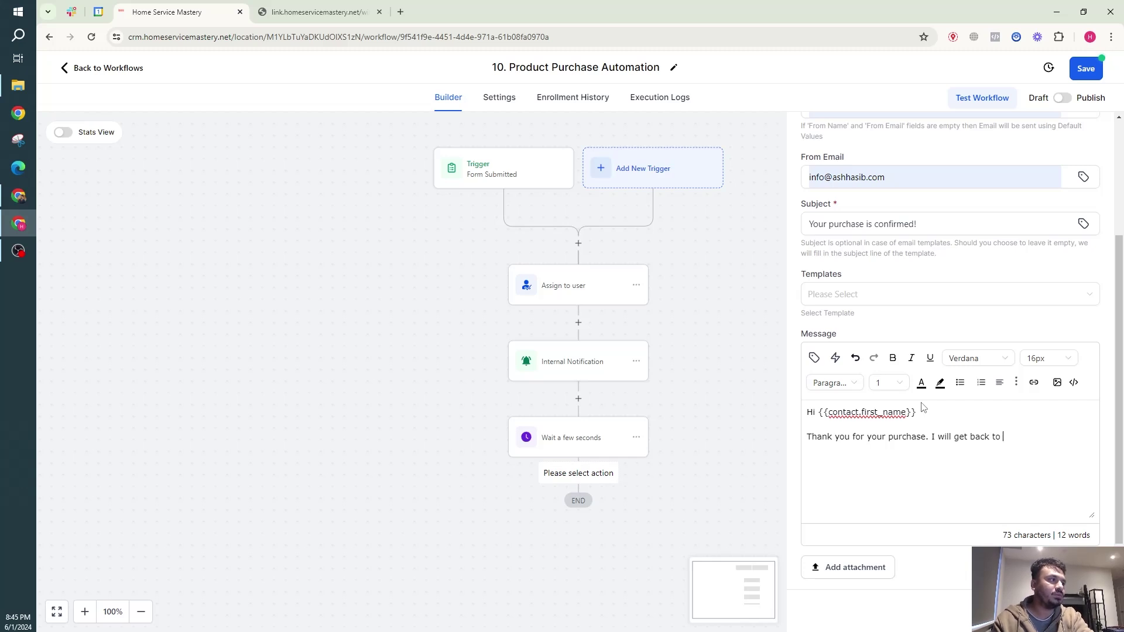
pyautogui.write('you soon with')
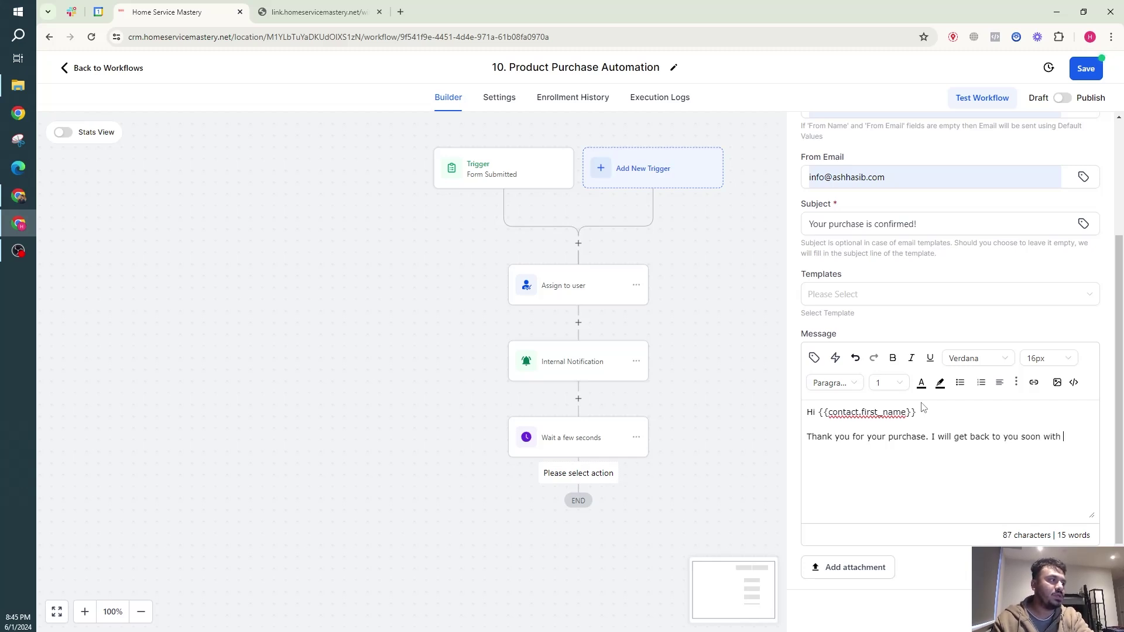
pyautogui.write(' questions regarding the we')
pyautogui.press('BackSpace')
pyautogui.write('webs')
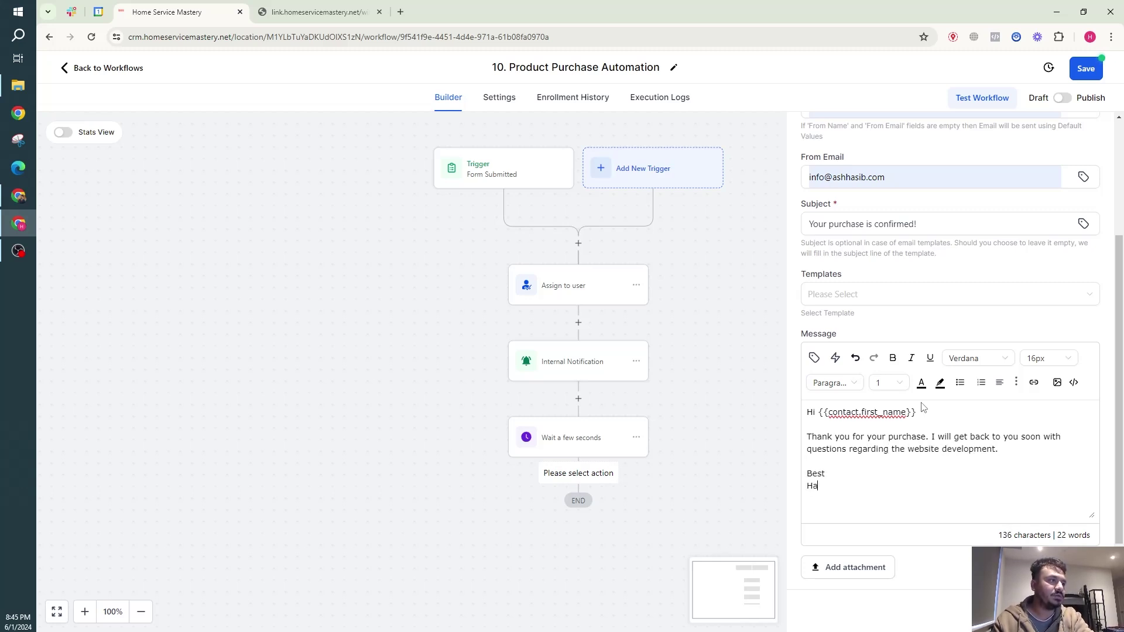
pyautogui.write('sib Ashad')
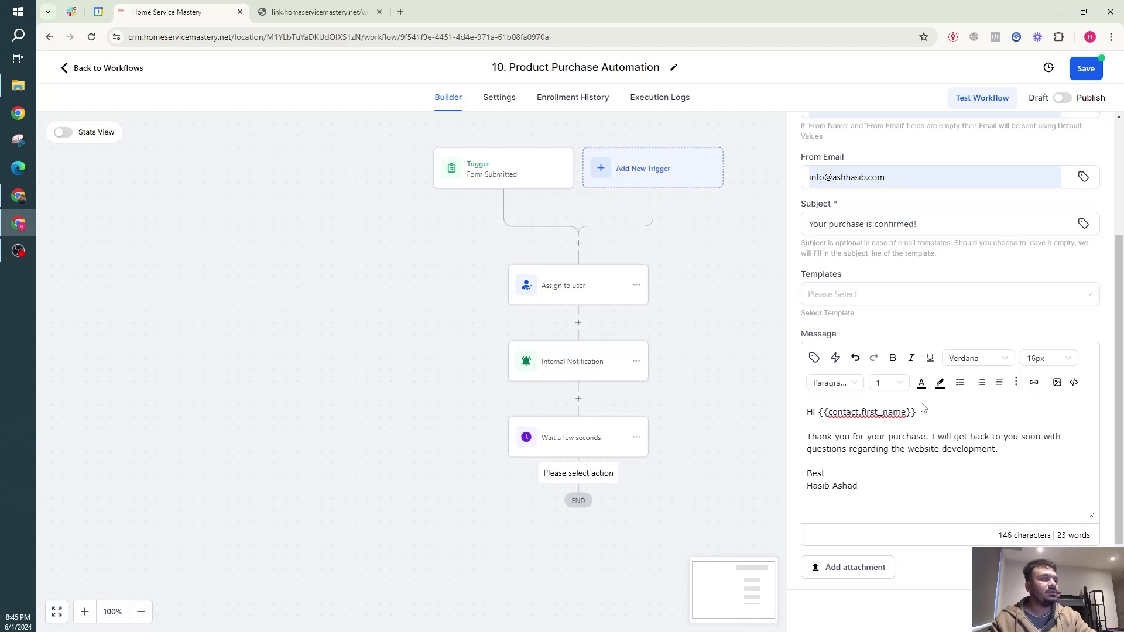
# Close the email settings, switch the Product Purchase Automation workflow to Publish, and save it
pyautogui.click(1076, 609)
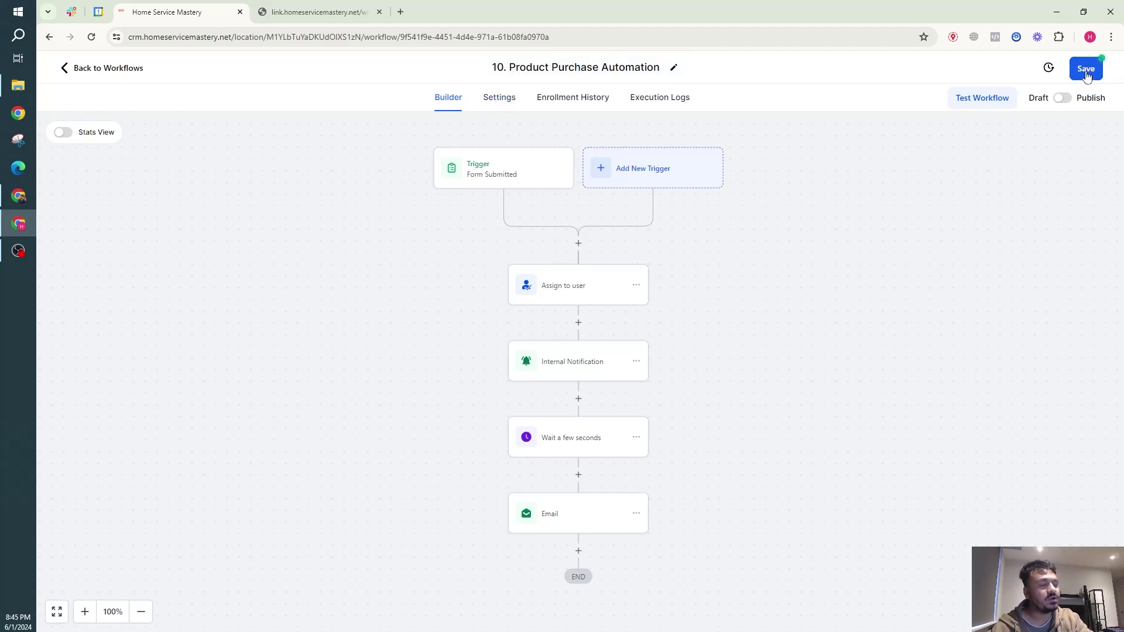
pyautogui.click(1062, 98)
pyautogui.click(1087, 69)
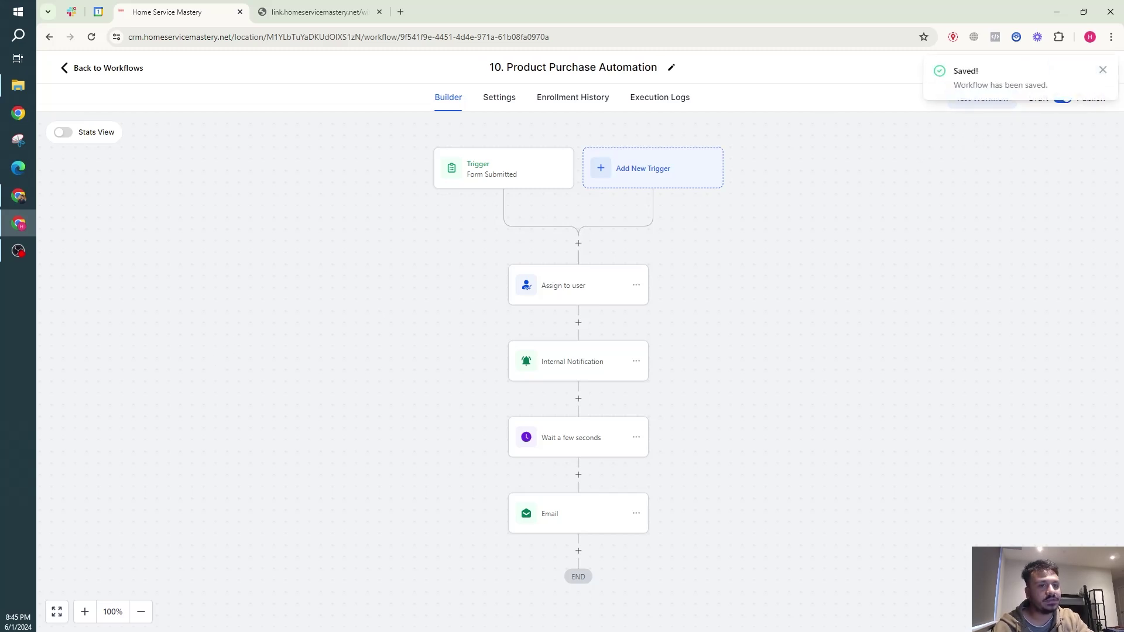
pyautogui.scroll(-2, 579, 351)
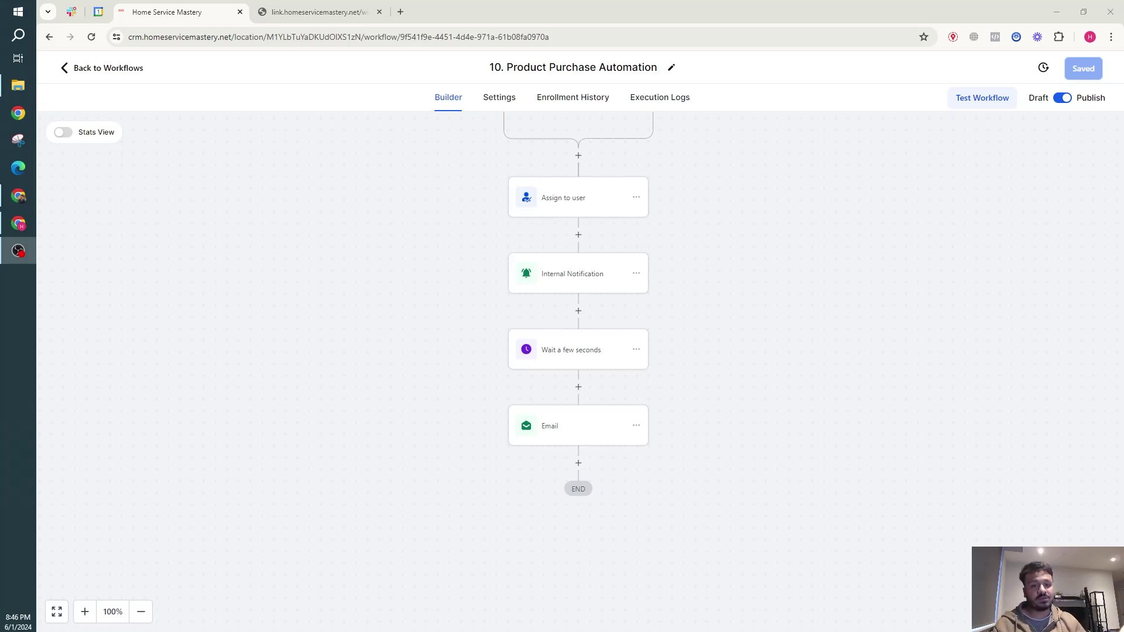
pyautogui.scroll(1, 568, 289)
pyautogui.scroll(-1, 561, 272)
pyautogui.scroll(-2, 550, 251)
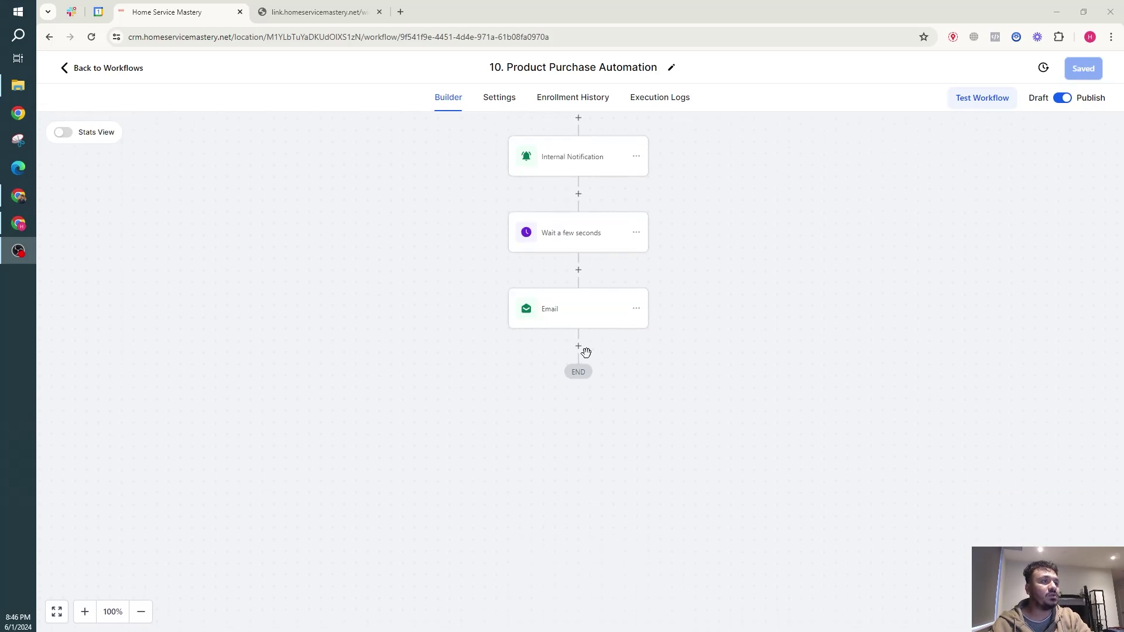
pyautogui.scroll(1, 580, 346)
pyautogui.scroll(2, 582, 344)
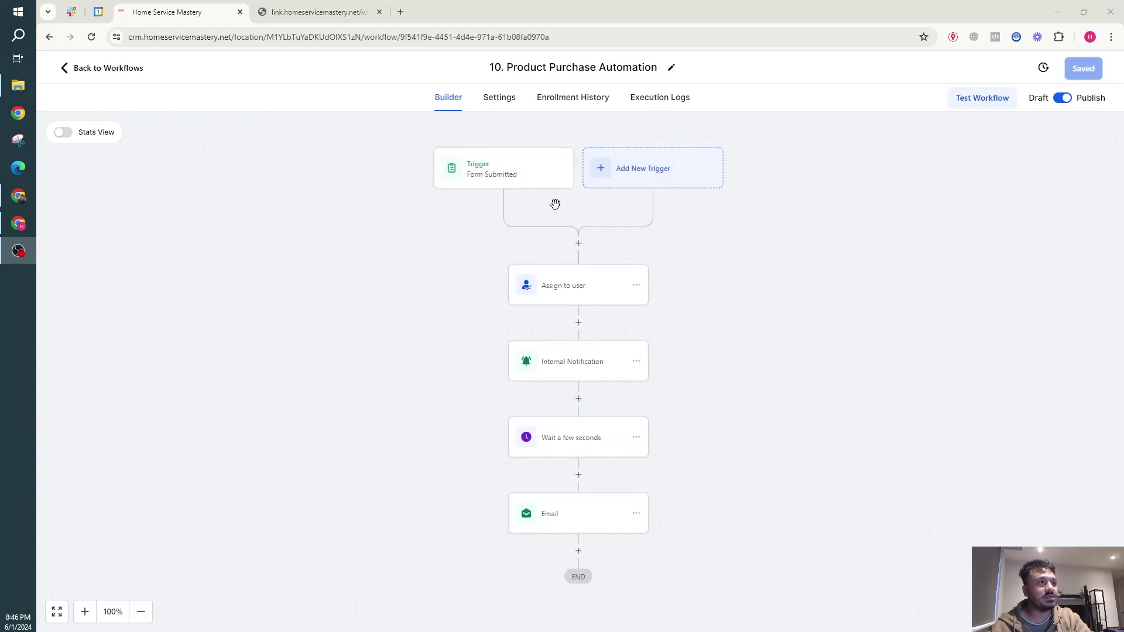
pyautogui.scroll(-1, 555, 205)
pyautogui.scroll(2, 555, 214)
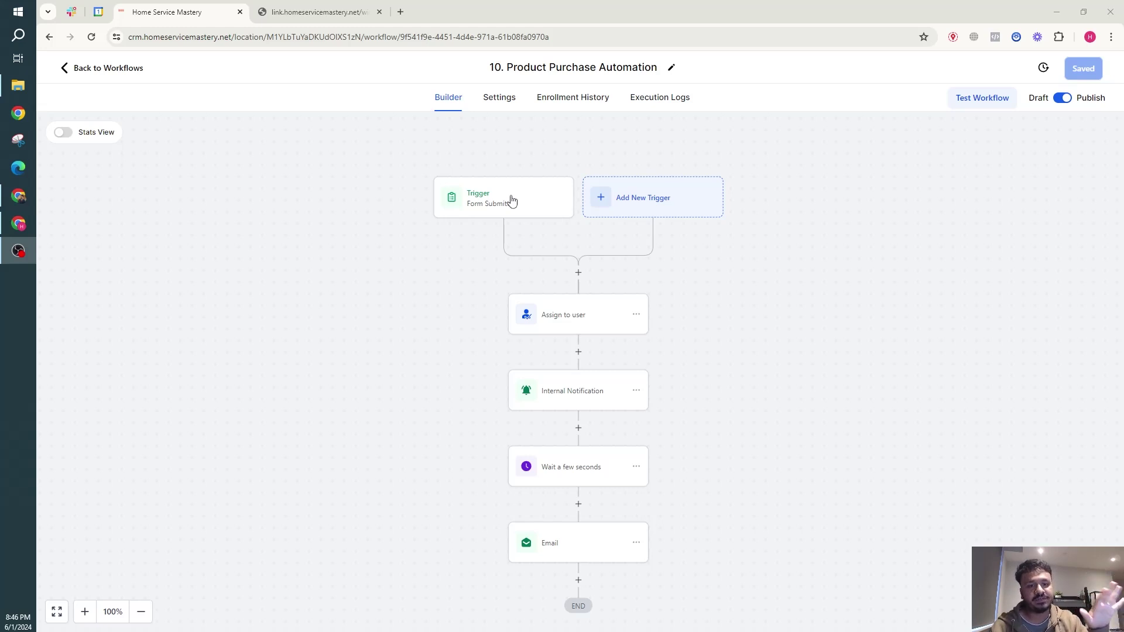
pyautogui.scroll(-1, 577, 229)
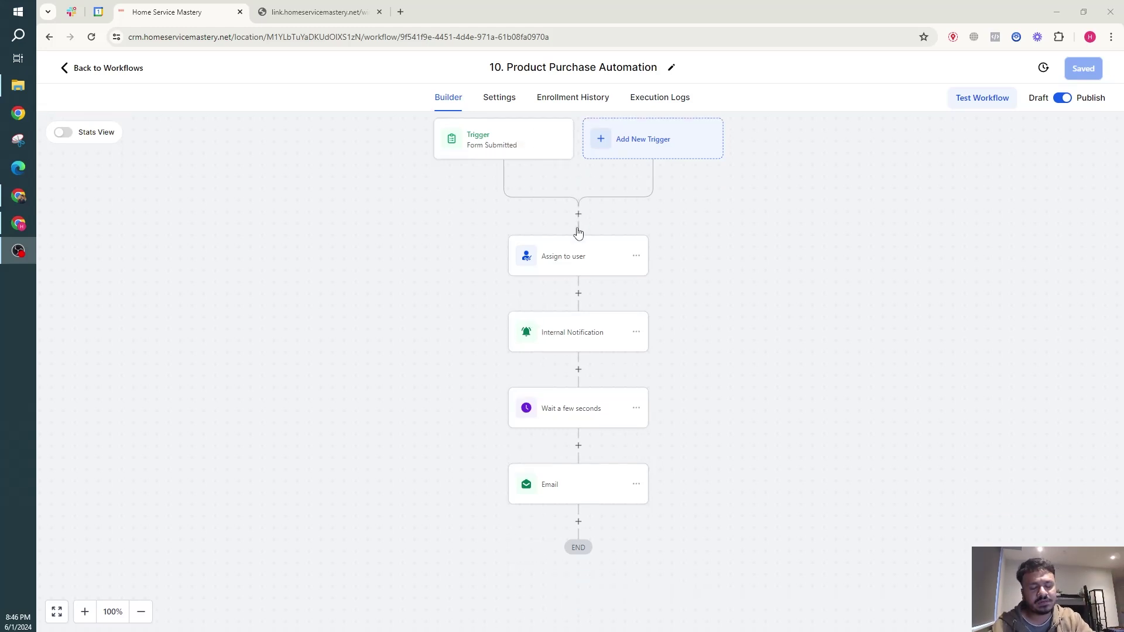
pyautogui.scroll(1, 579, 232)
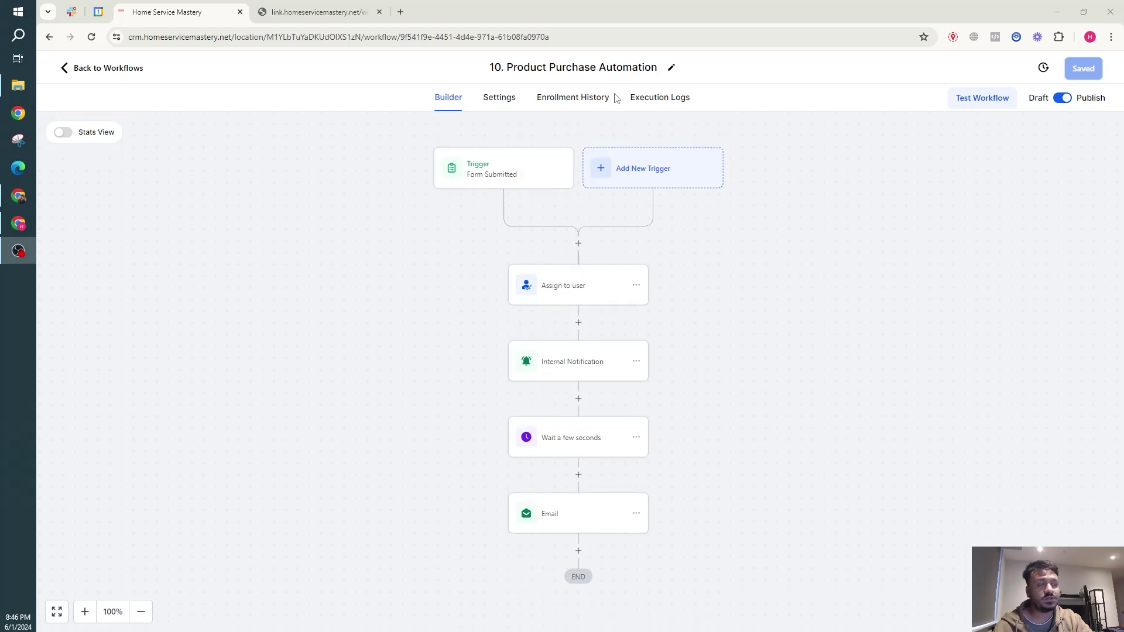